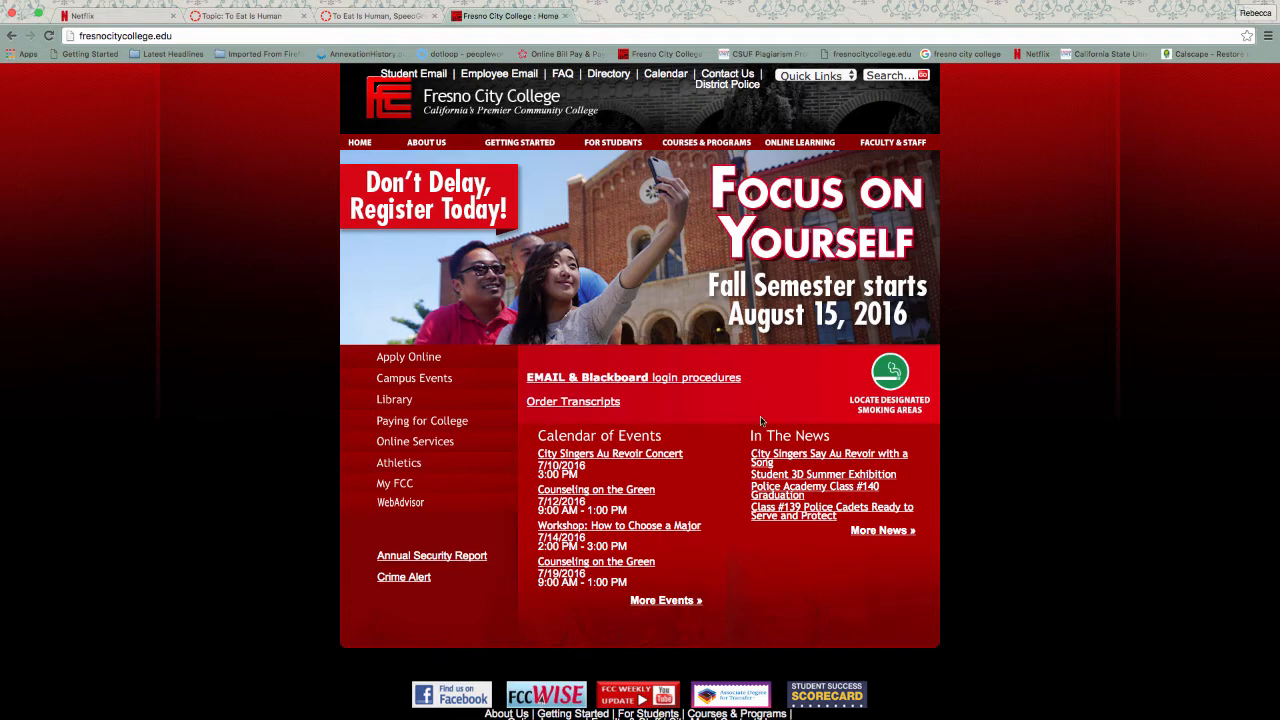
Step: Open the Academic Search Premier (EBSCOhost) database through the college library's research databases
click(395, 400)
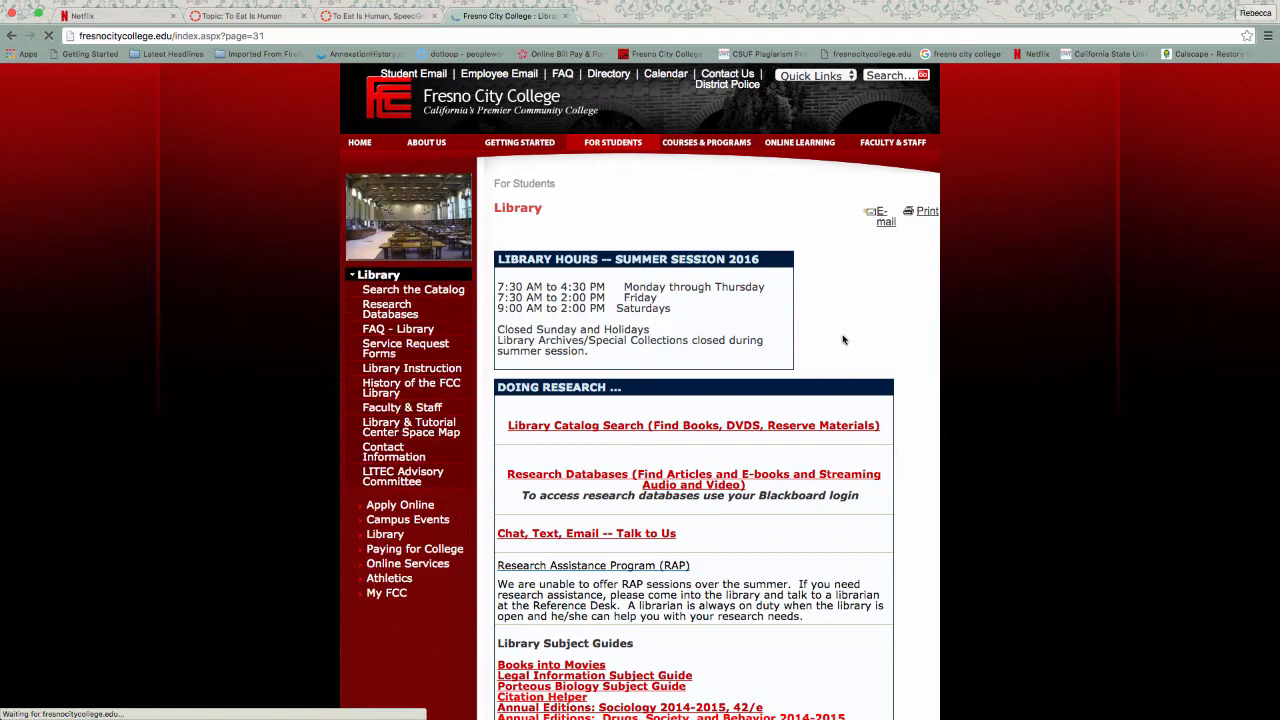
scroll(910, 362, down, 3)
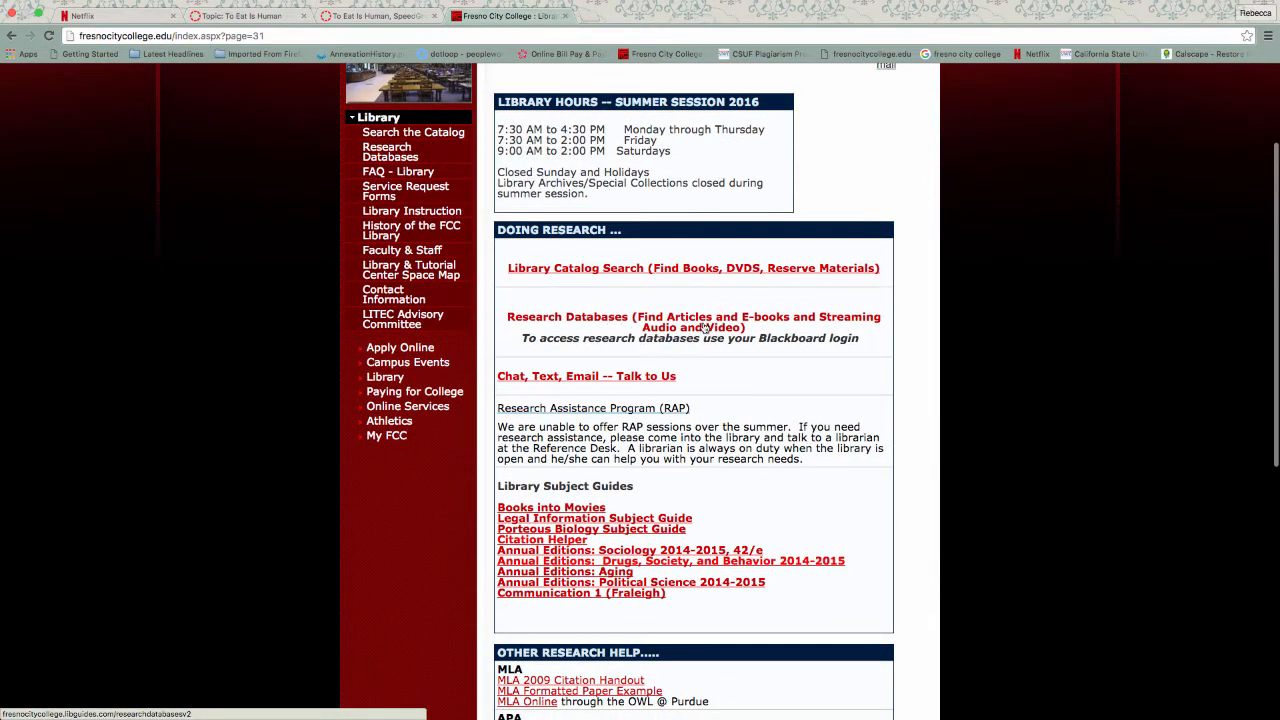
click(652, 322)
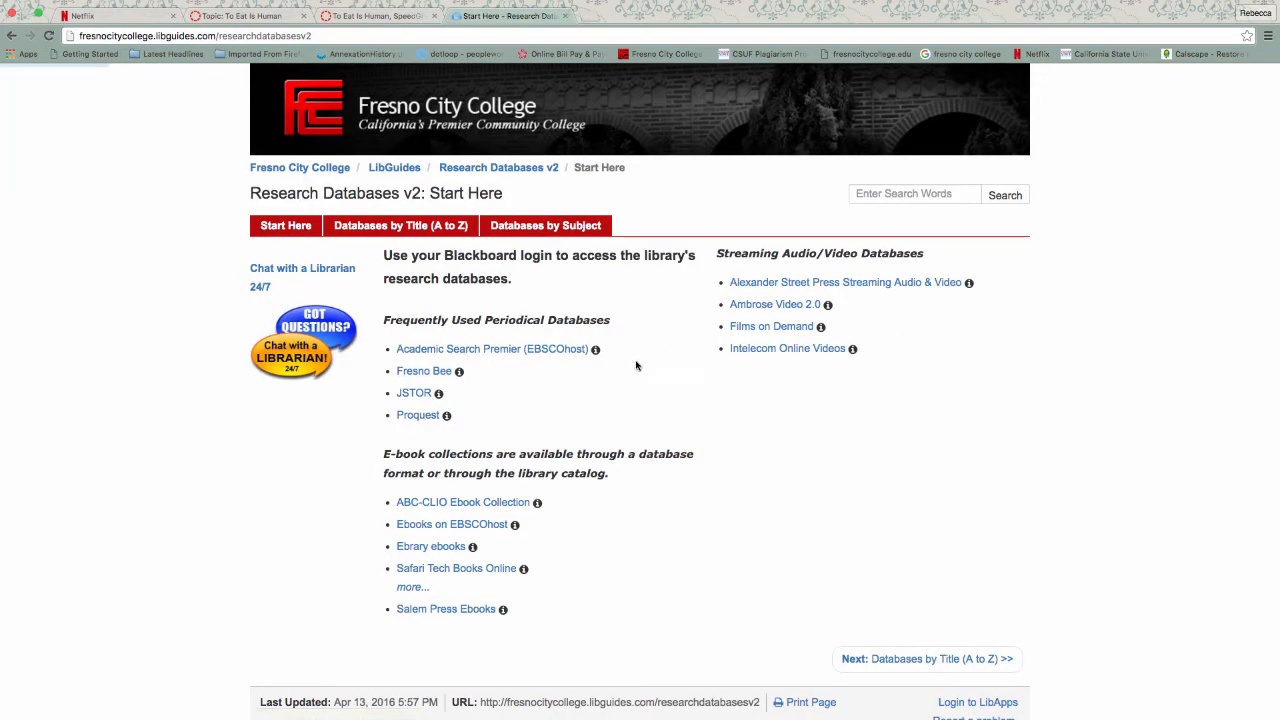
click(541, 350)
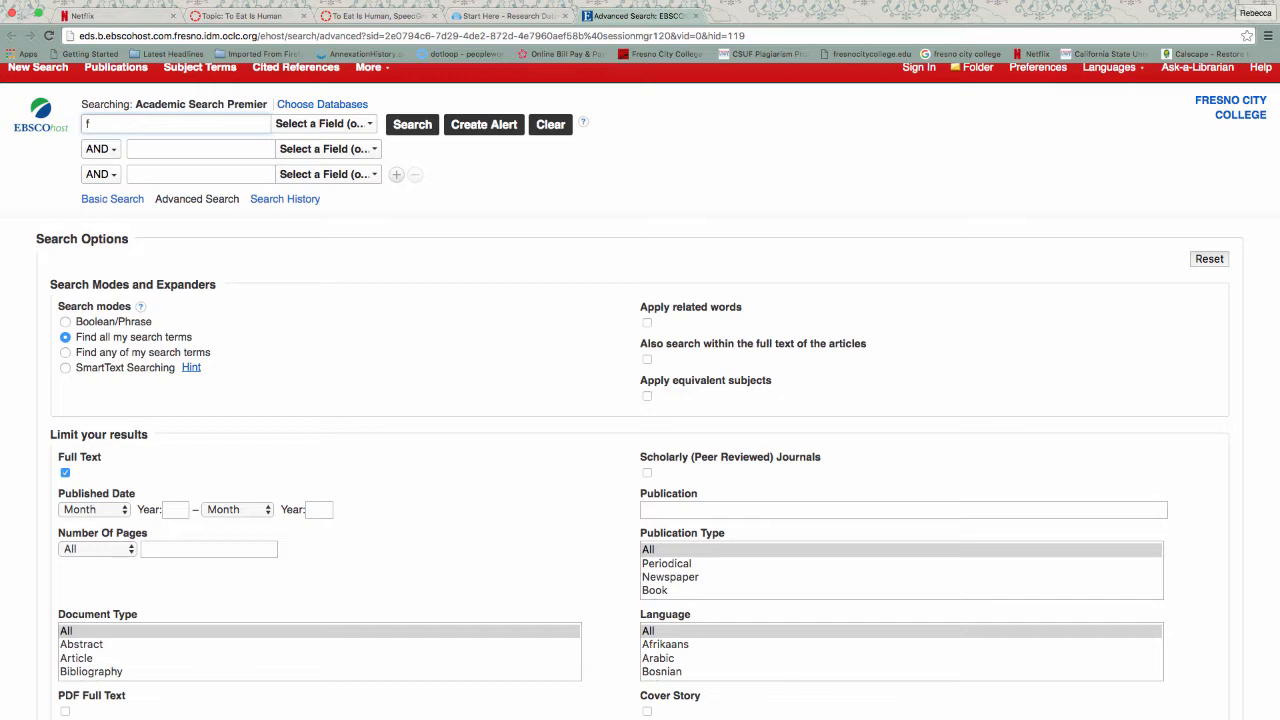
Step: Search for "food industry" and limit the results to scholarly (peer reviewed) journals
text(ood)
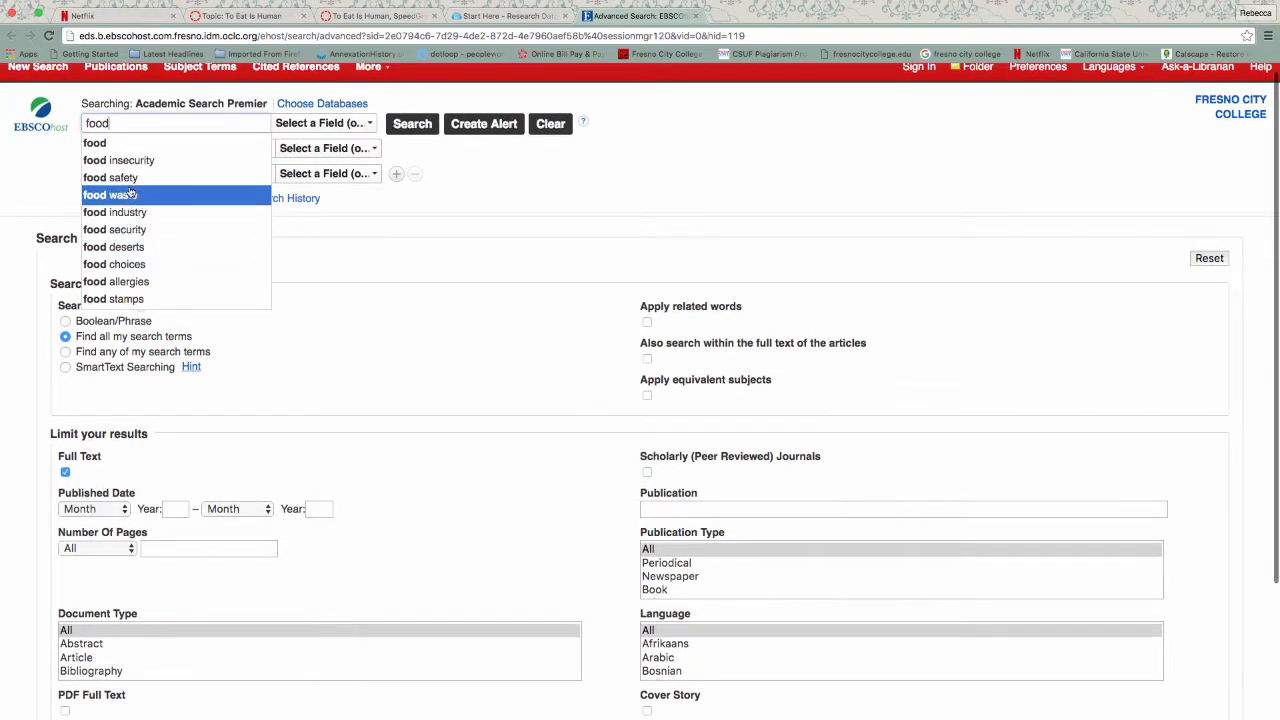
click(125, 212)
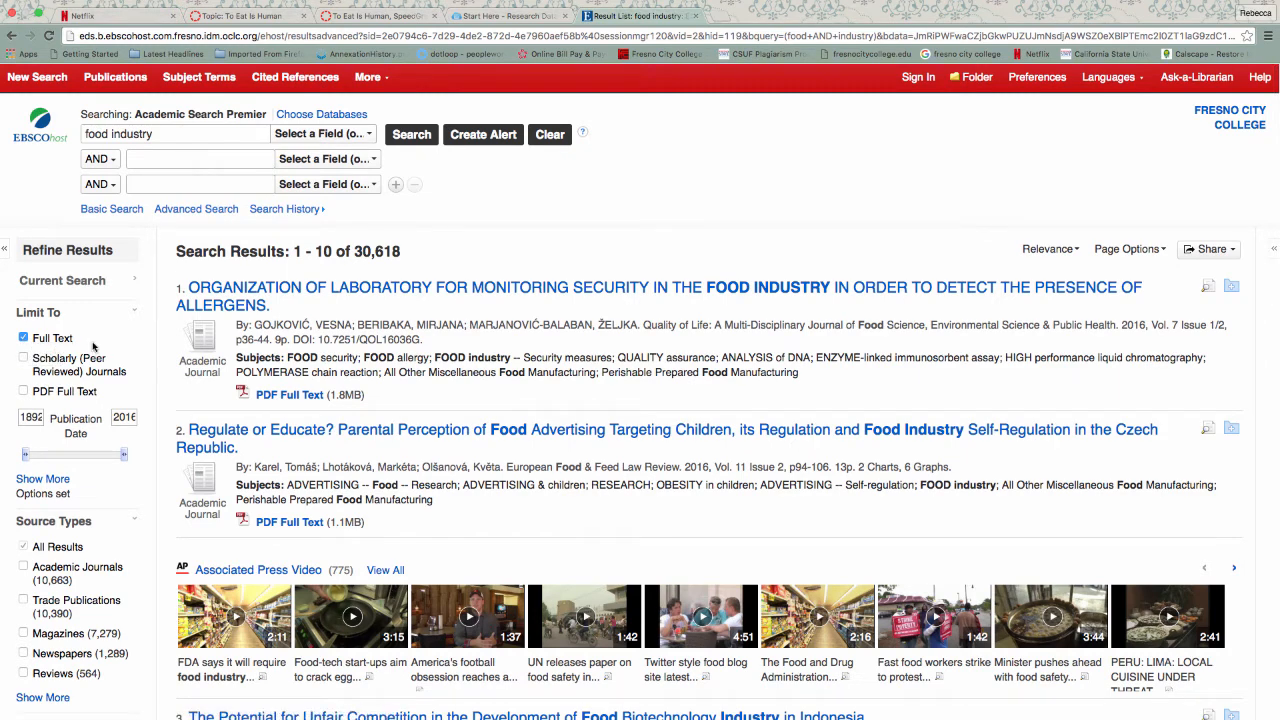
scroll(93, 347, down, 1)
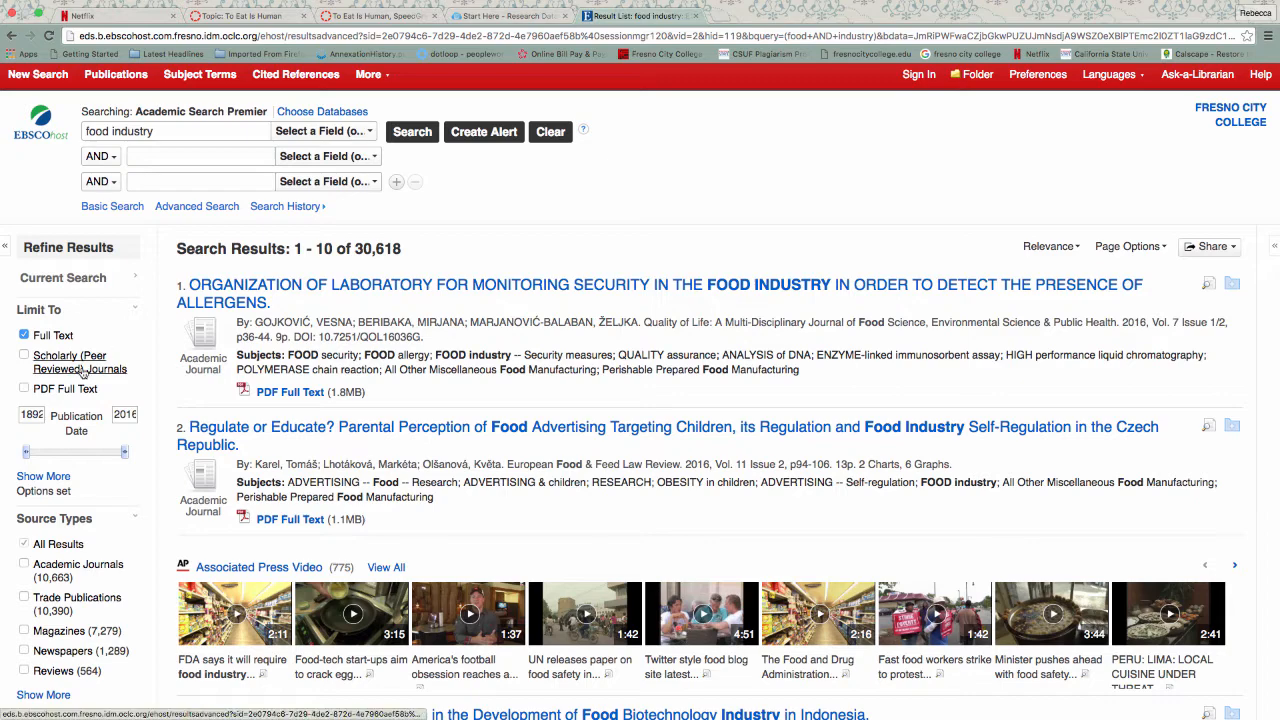
click(25, 357)
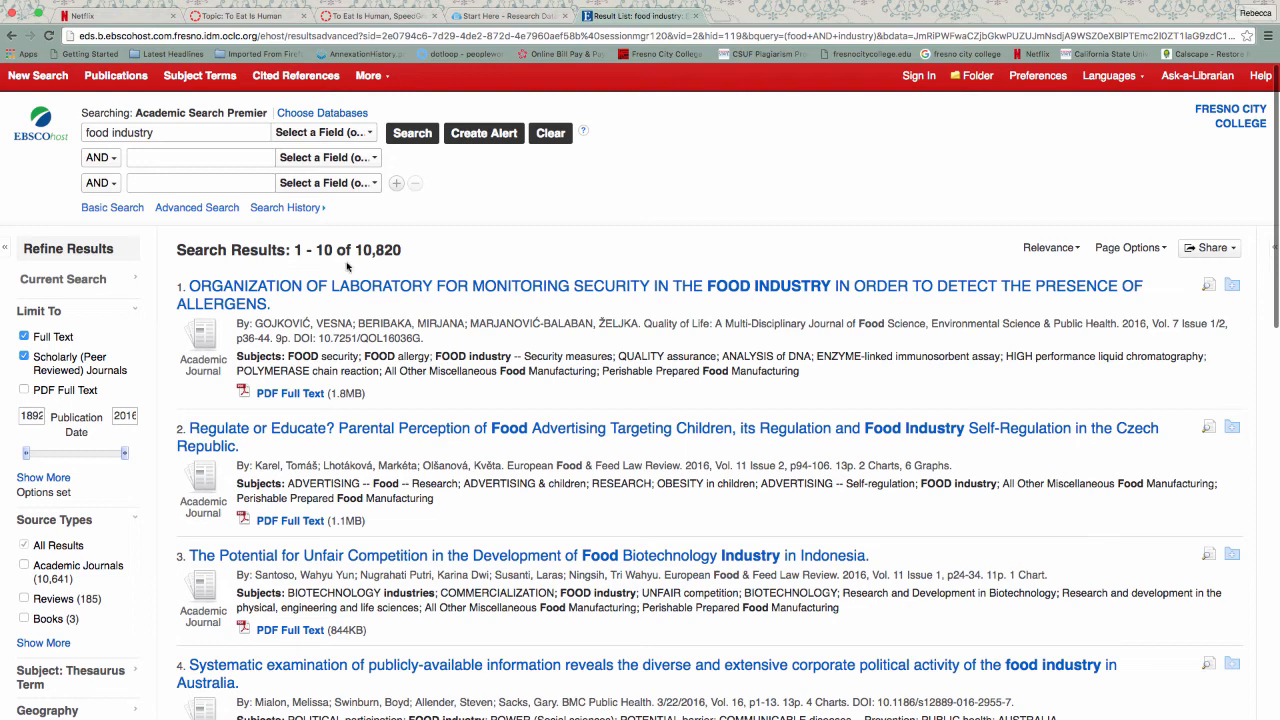
Step: Narrow the food industry results to the subject "moral & ethical aspects" from the full subject list
scroll(386, 264, down, 1)
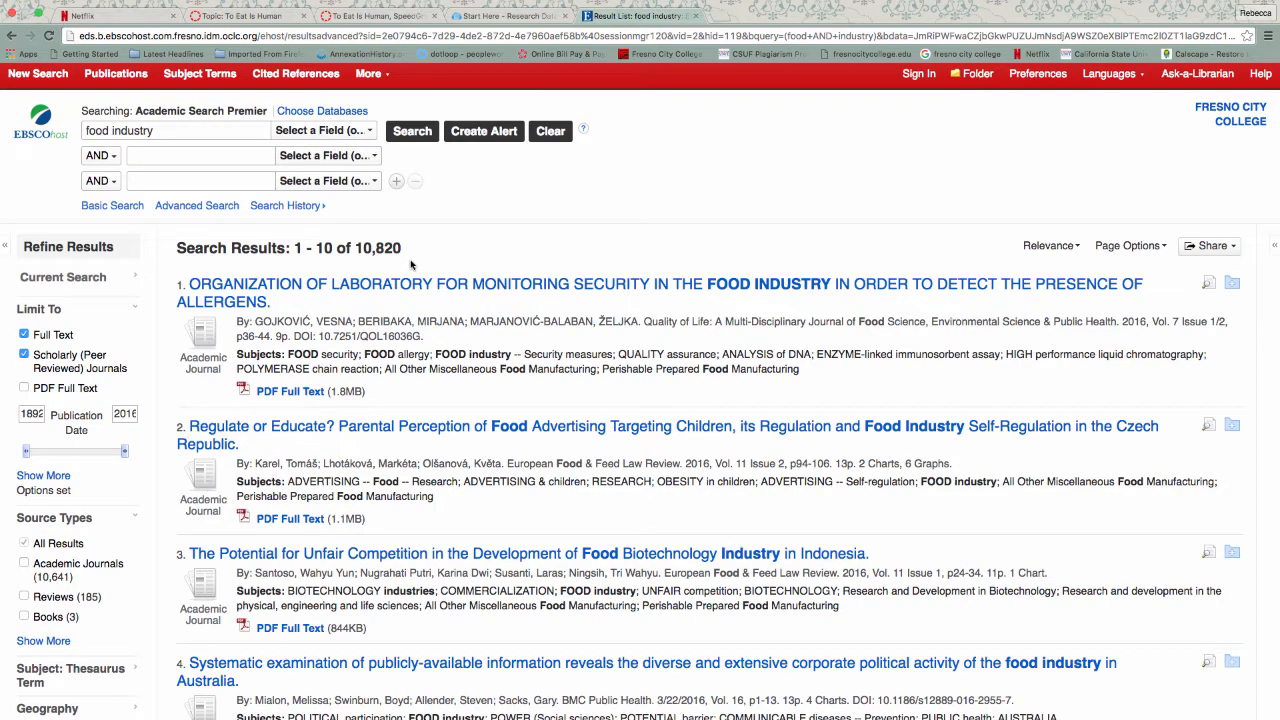
scroll(413, 262, down, 1)
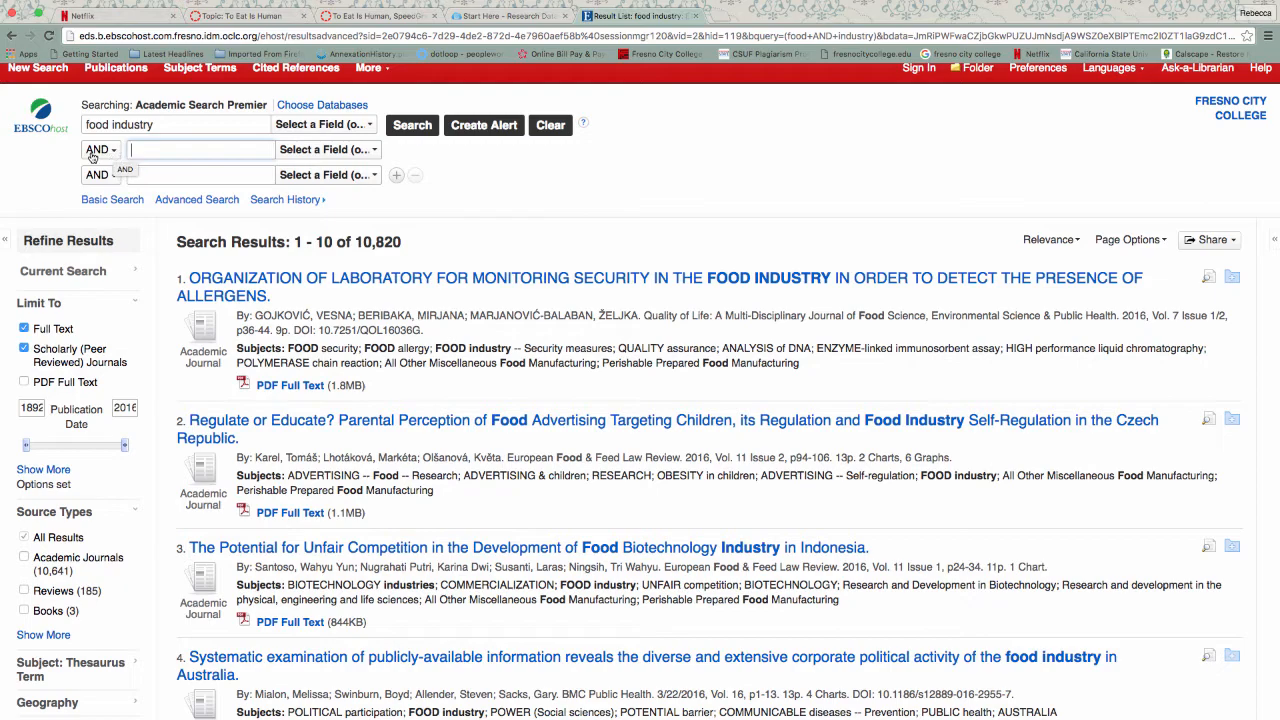
scroll(60, 166, down, 2)
scroll(60, 166, down, 2)
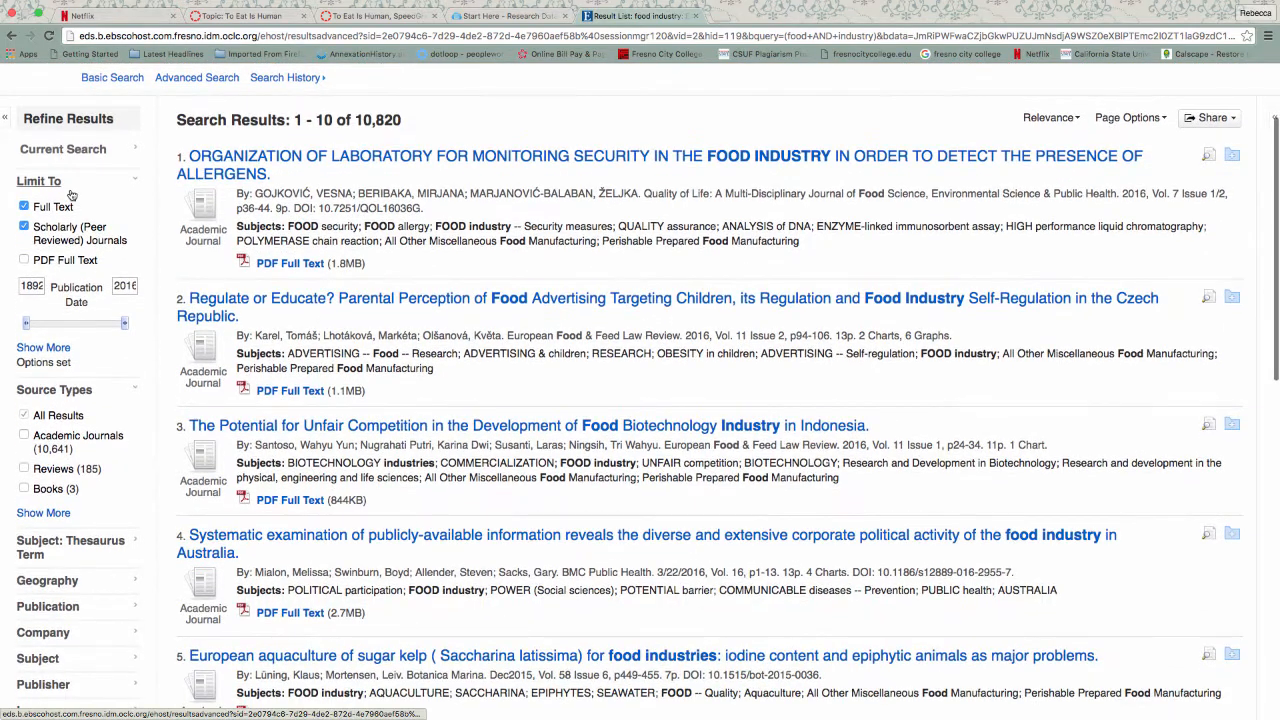
scroll(70, 480, down, 3)
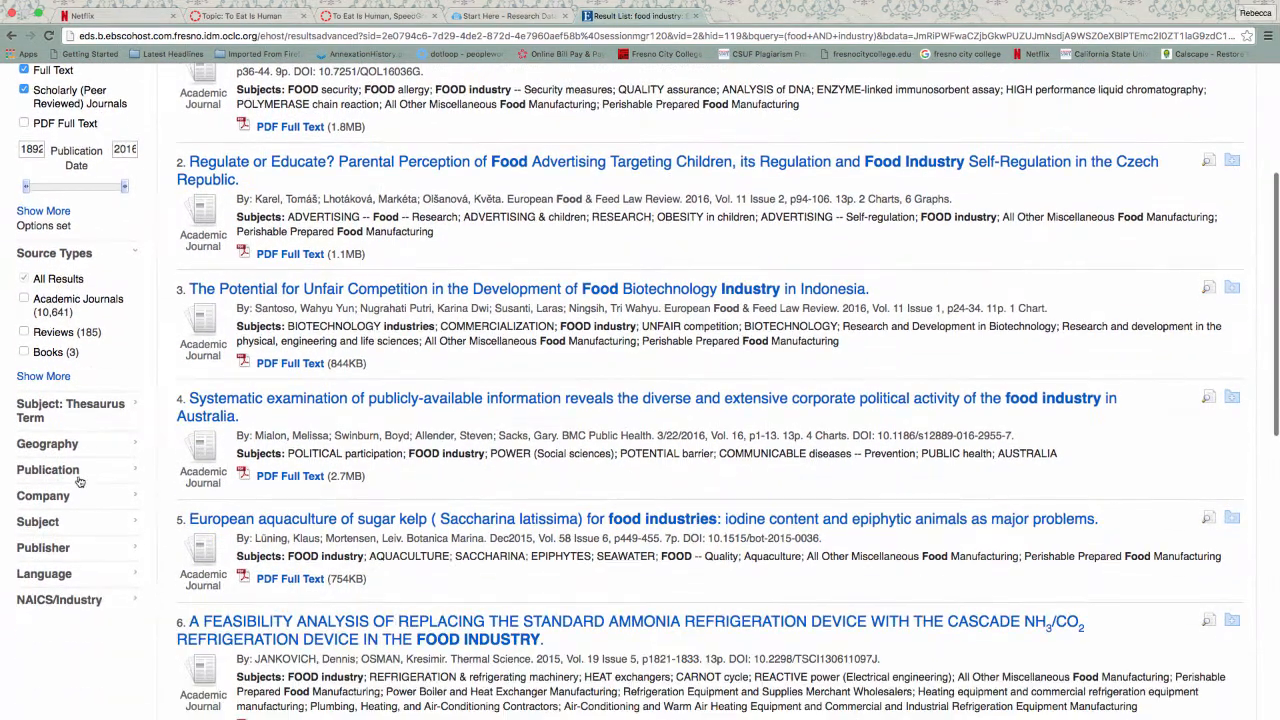
click(51, 529)
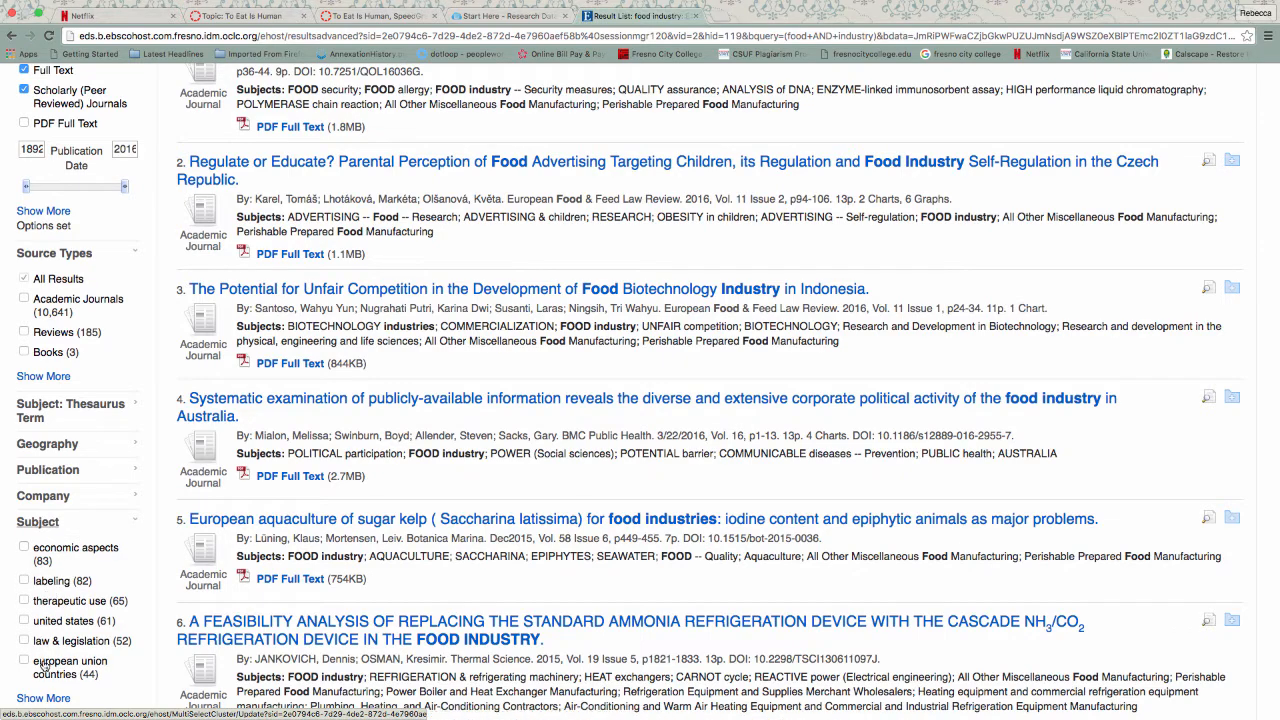
click(43, 698)
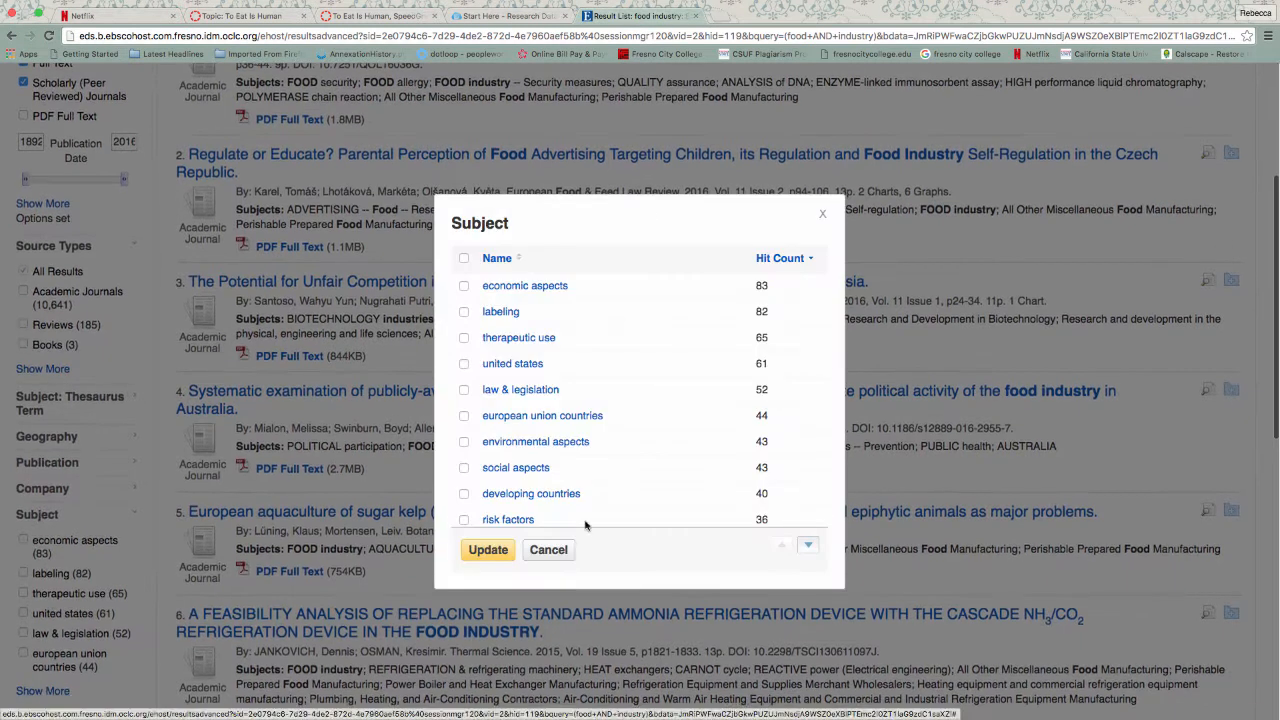
scroll(660, 340, down, 1)
scroll(585, 333, up, 3)
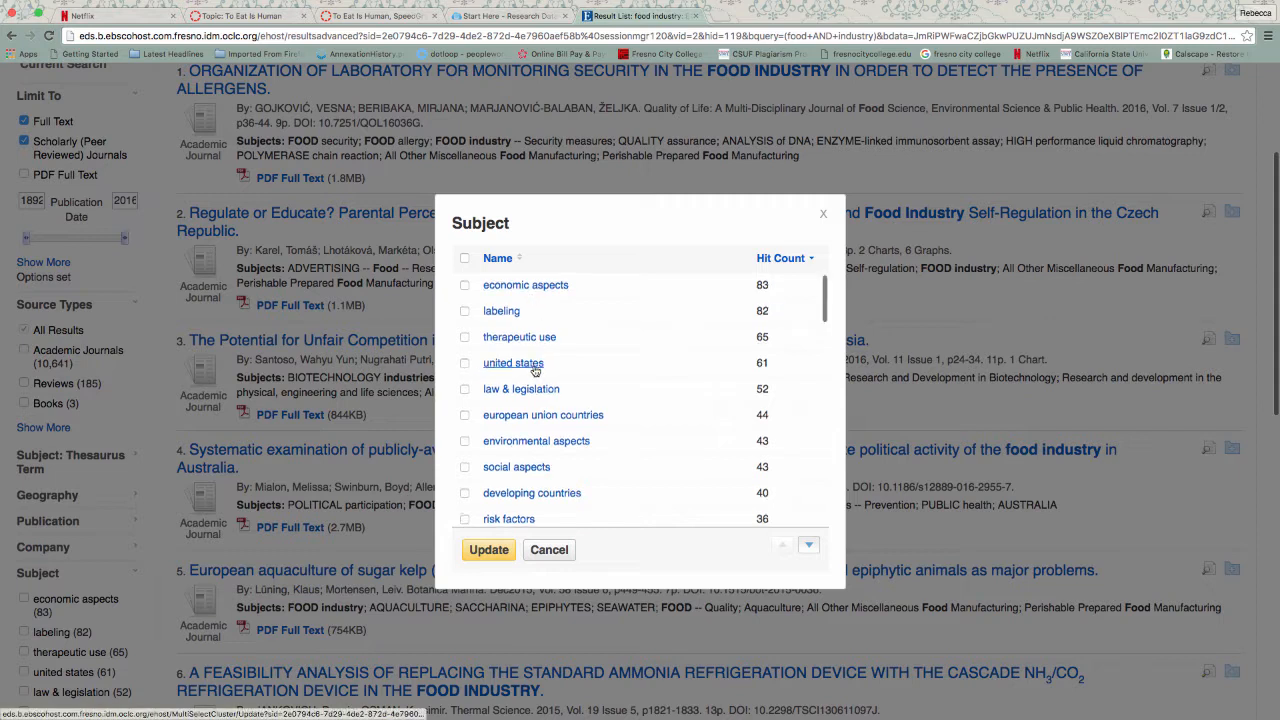
scroll(540, 365, down, 1)
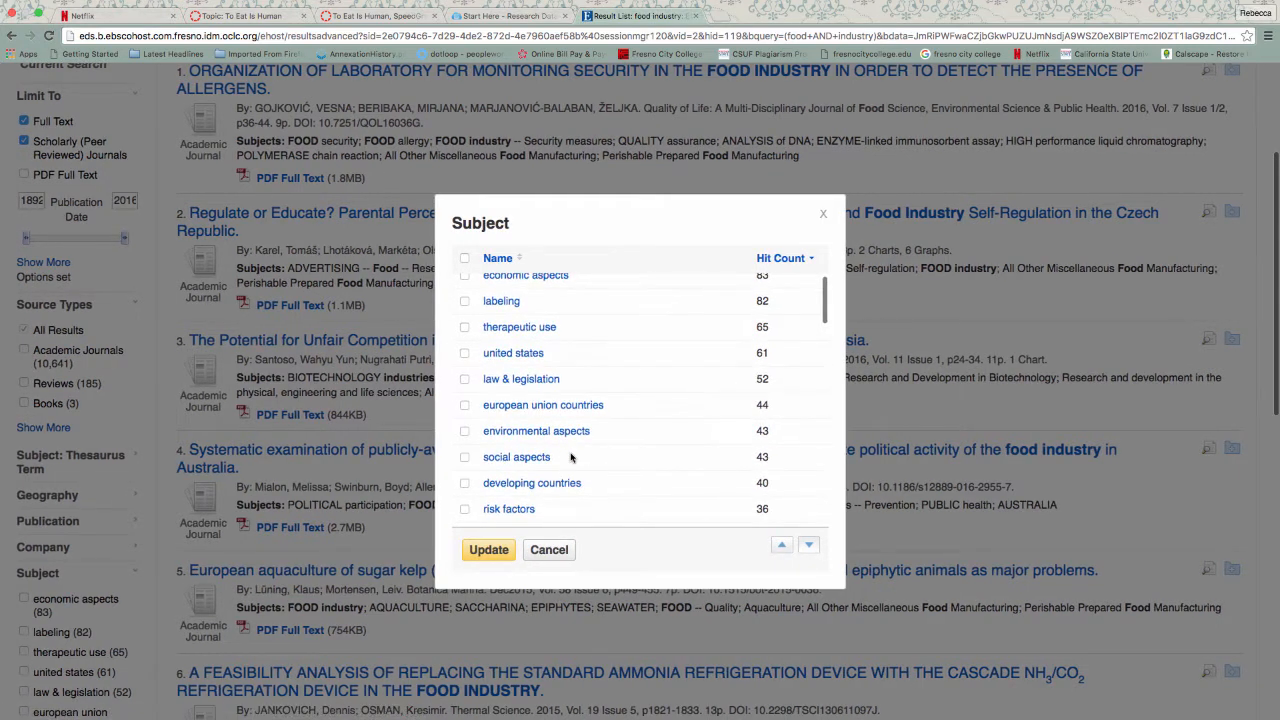
scroll(568, 450, down, 5)
scroll(571, 457, down, 7)
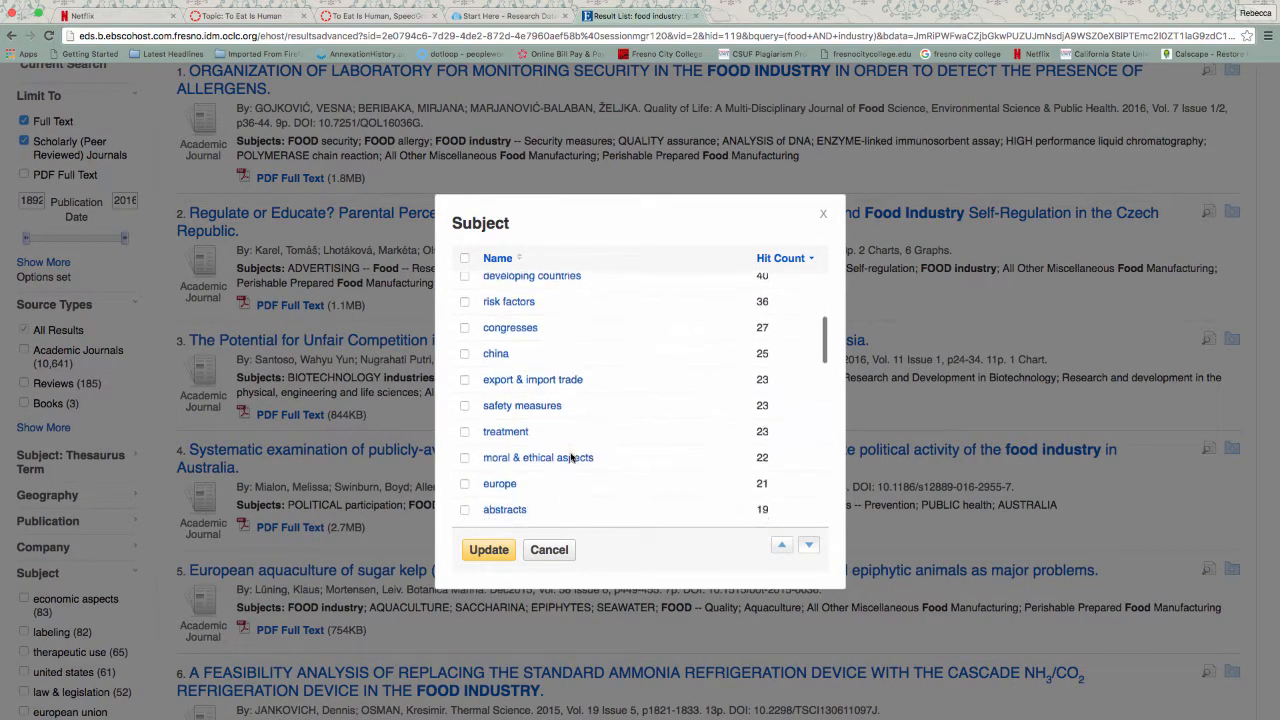
scroll(571, 457, down, 1)
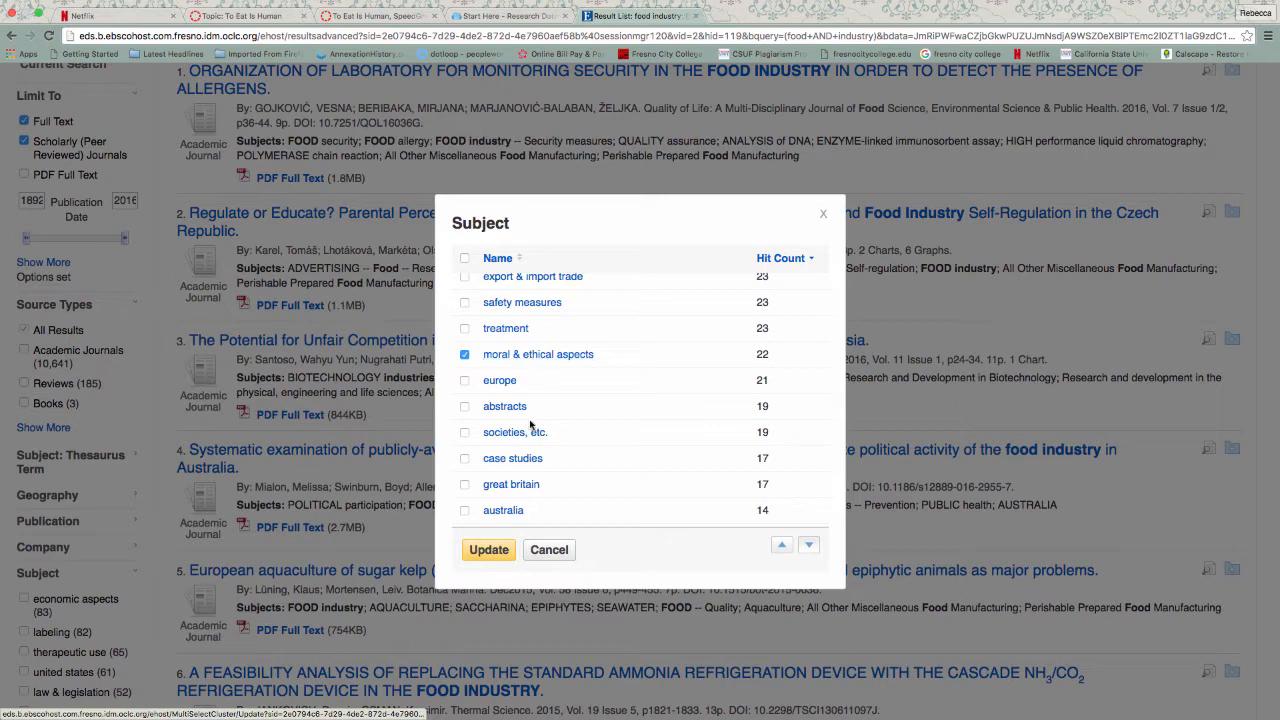
click(489, 552)
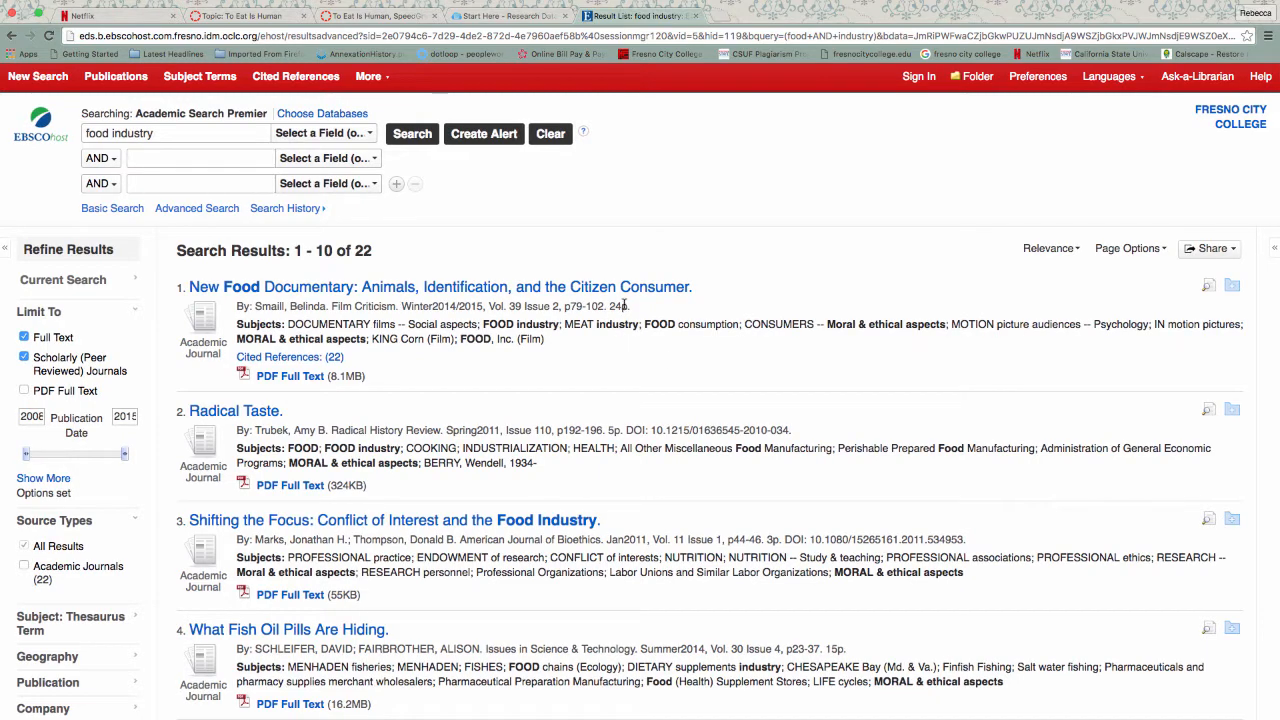
Step: Examine the titles and subjects of the articles filtered by moral & ethical aspects, through to the last results page
scroll(620, 306, down, 1)
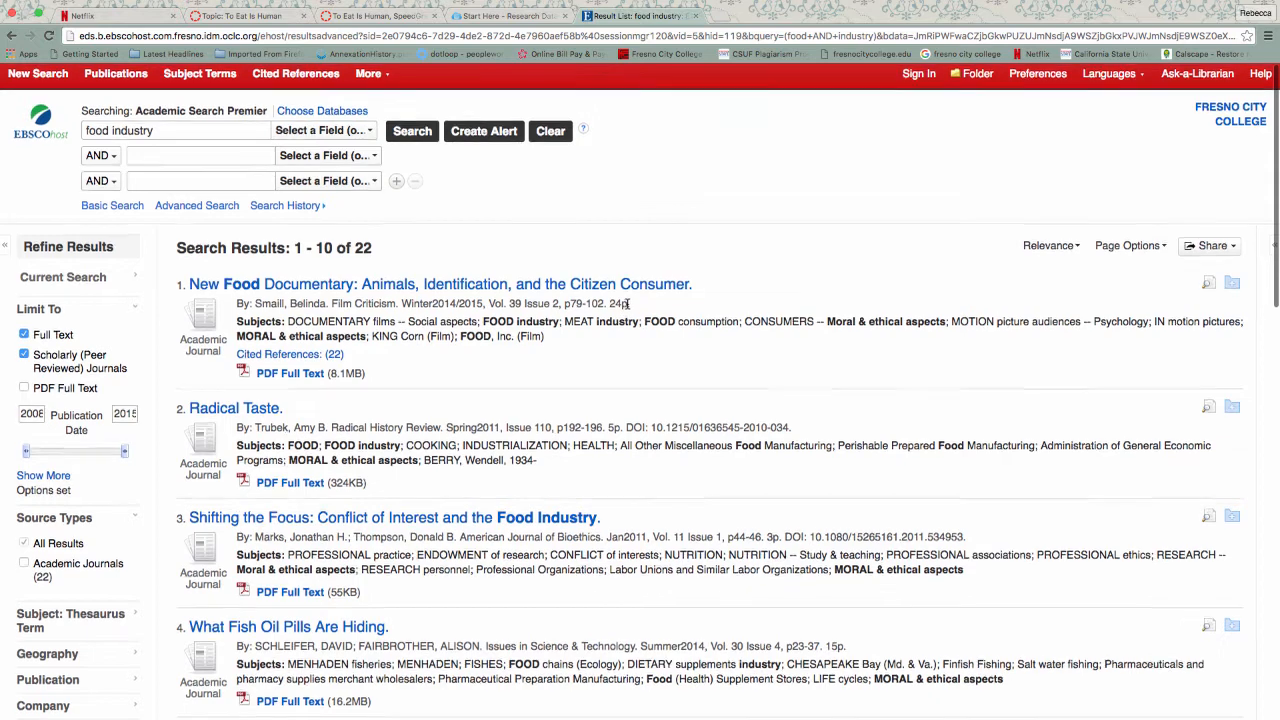
scroll(623, 302, up, 1)
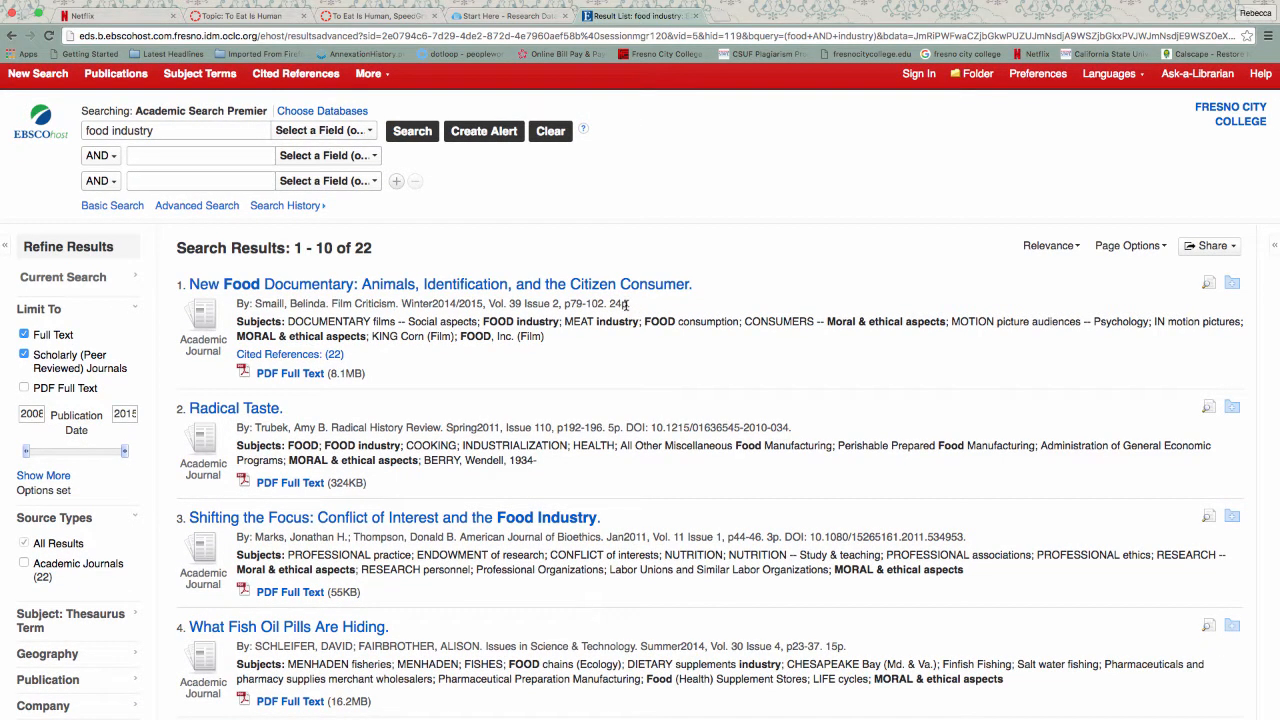
scroll(620, 341, up, 1)
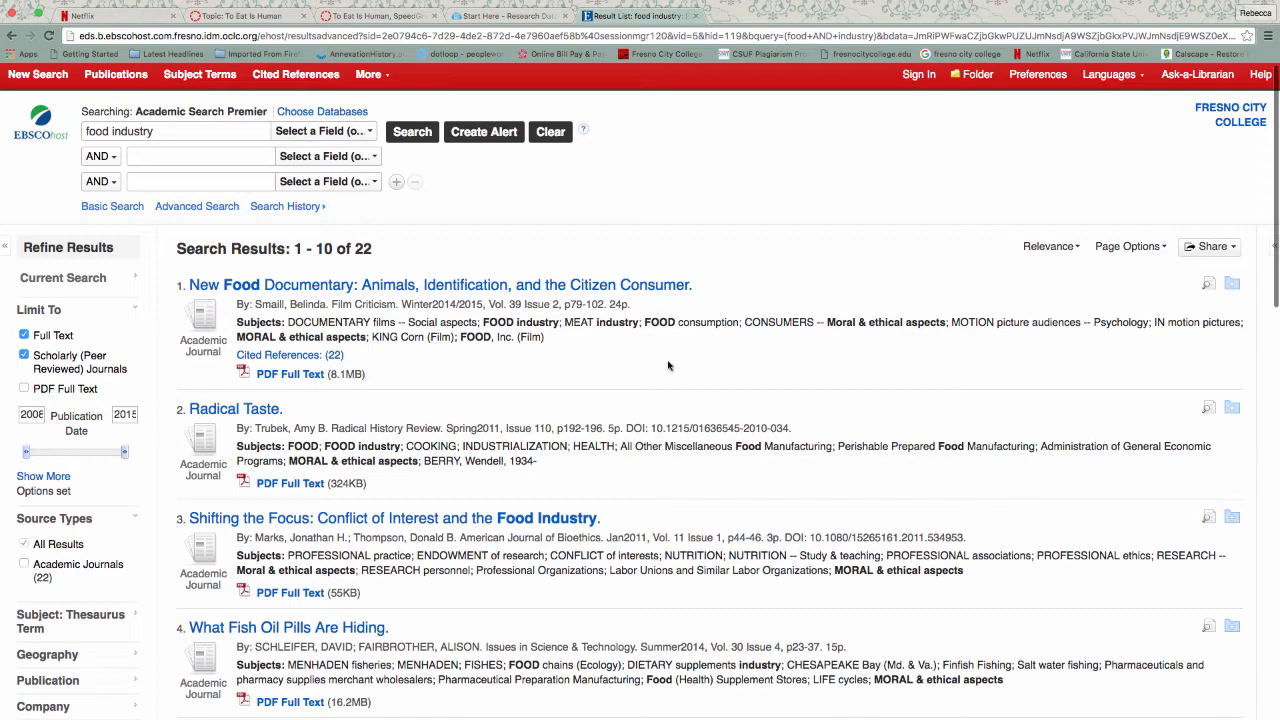
scroll(790, 395, down, 1)
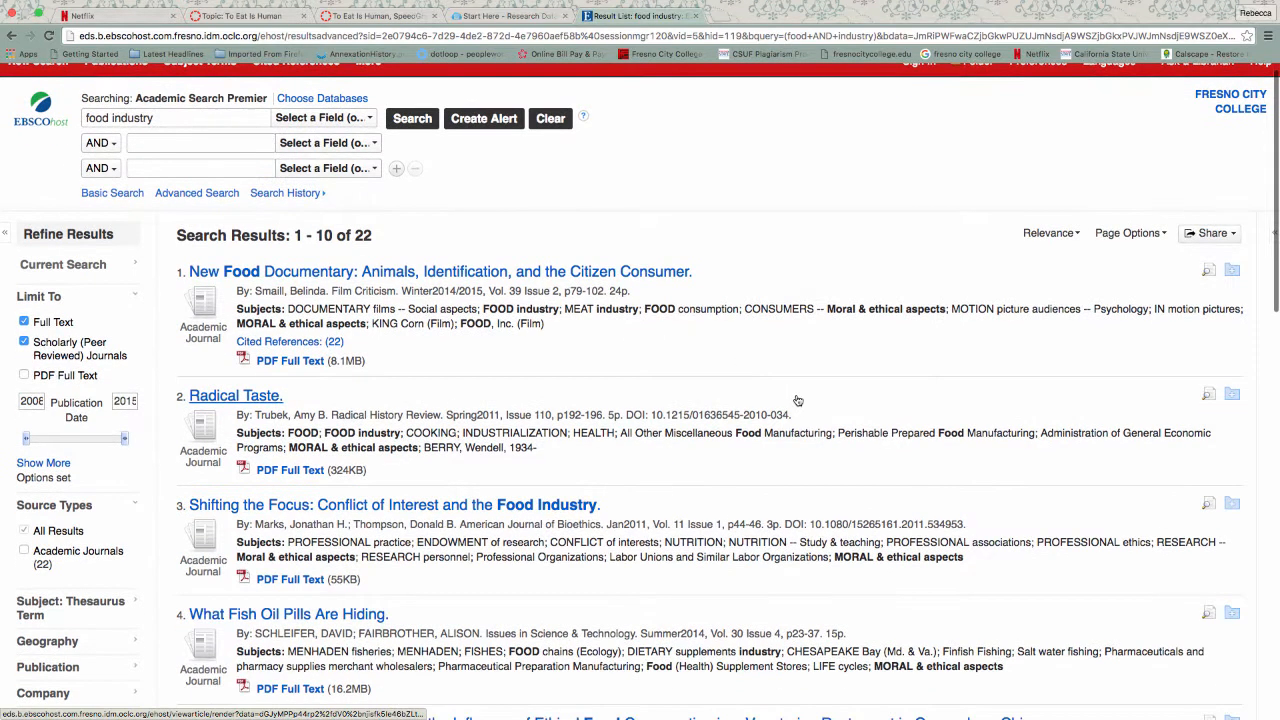
scroll(830, 401, down, 3)
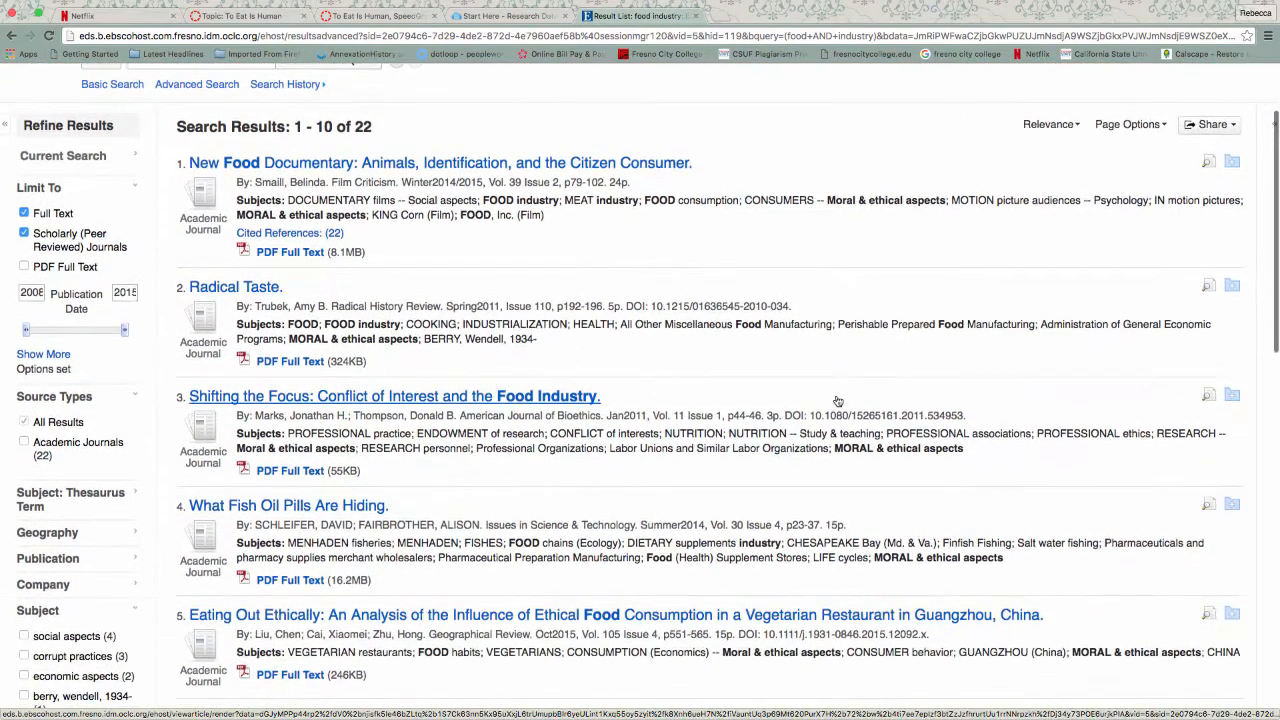
scroll(838, 401, down, 5)
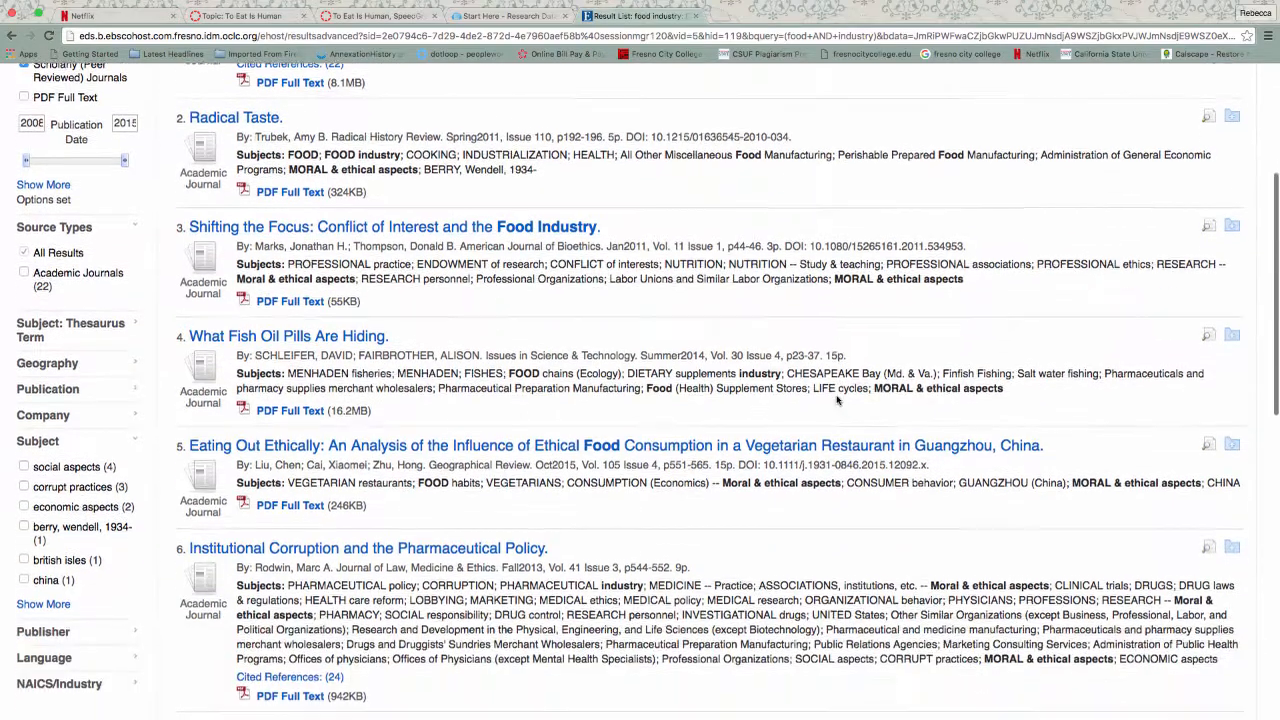
scroll(838, 400, down, 3)
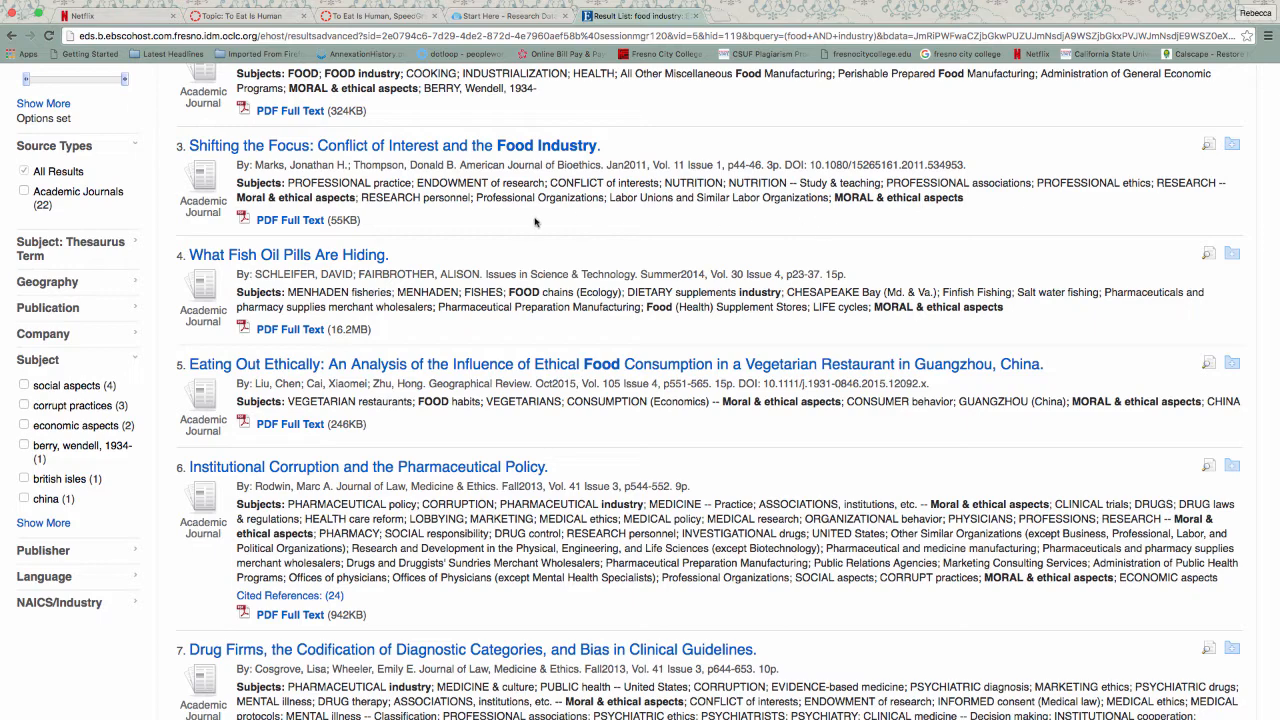
scroll(464, 224, down, 2)
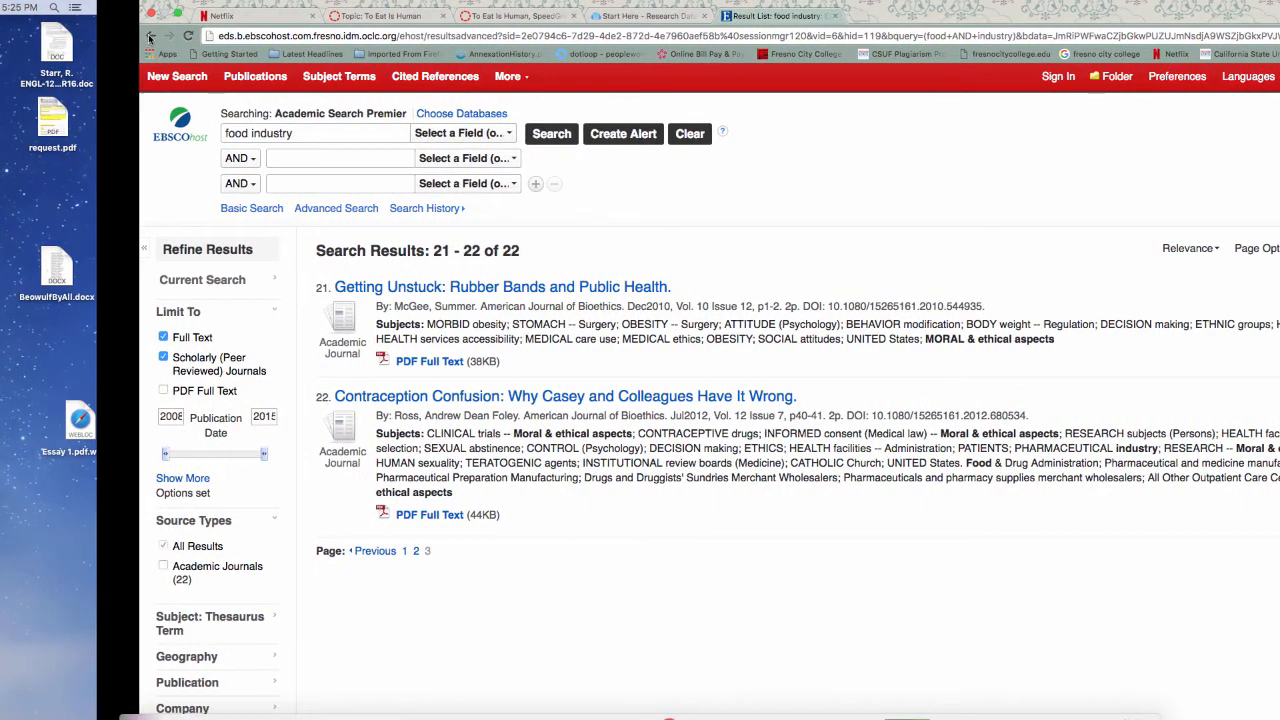
Step: Go back through the results pages to the peer-reviewed food industry list without the subject filter
click(12, 37)
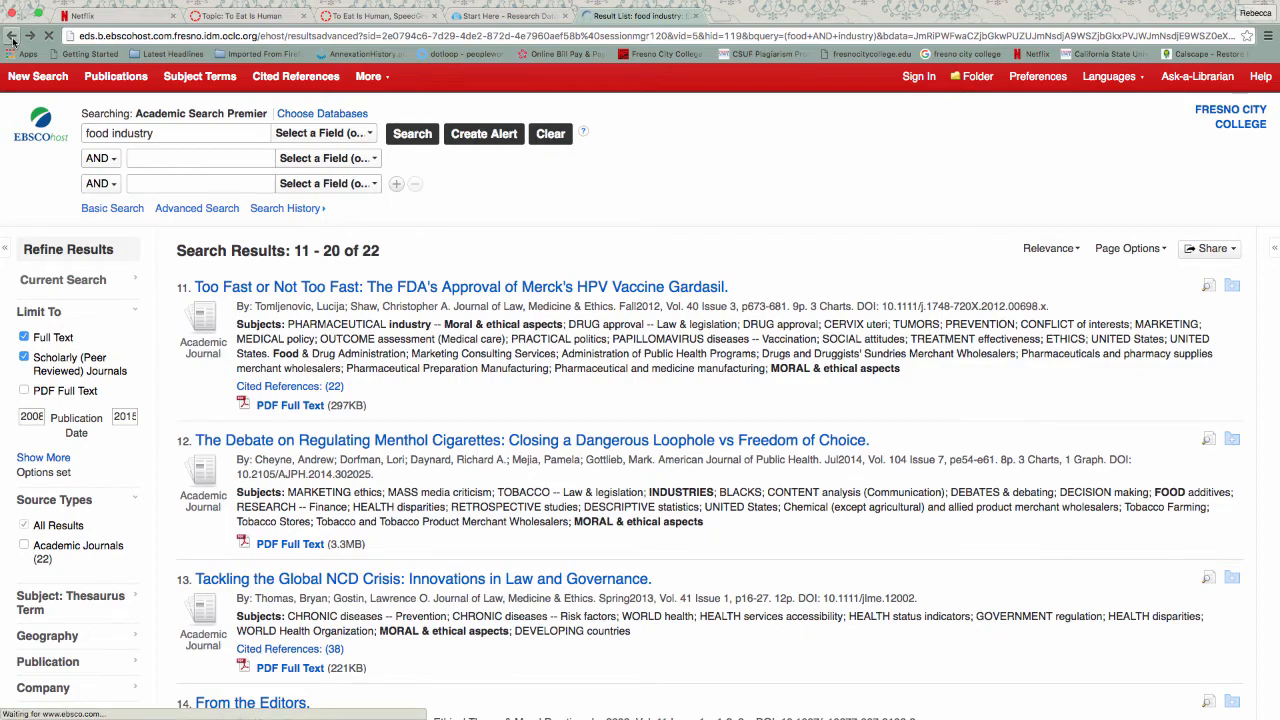
scroll(57, 174, up, 2)
scroll(57, 174, up, 15)
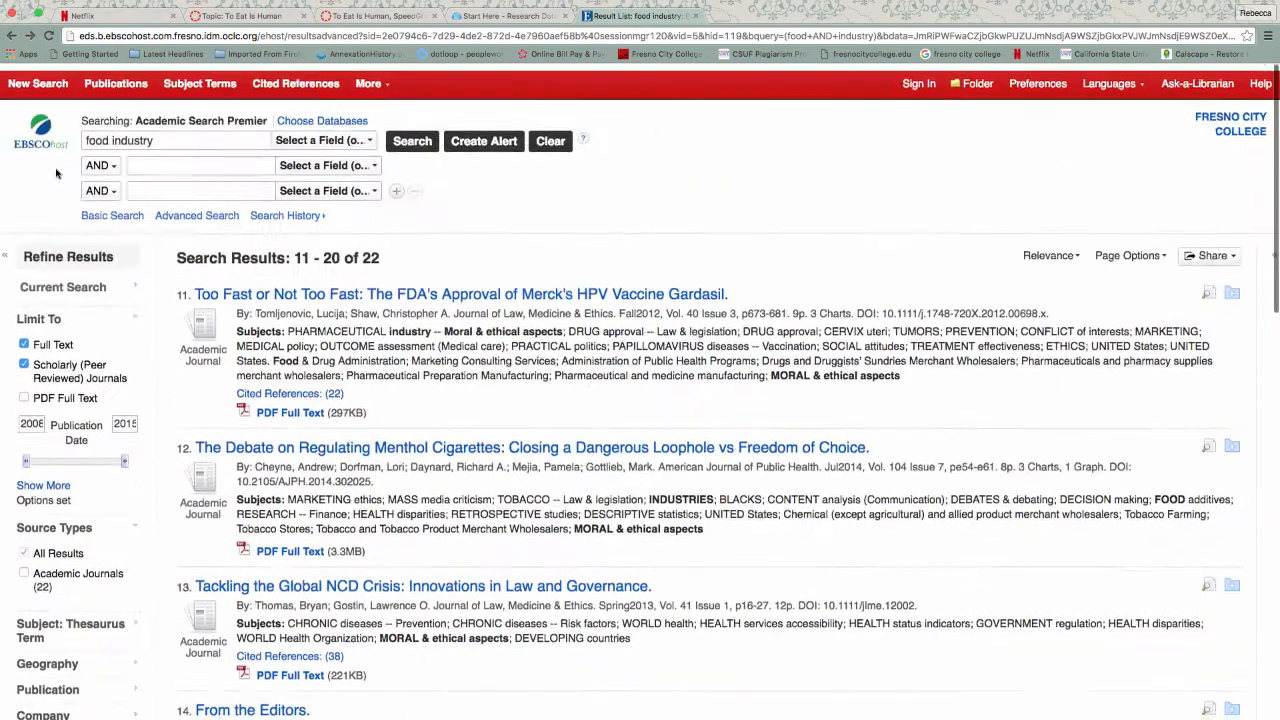
click(11, 37)
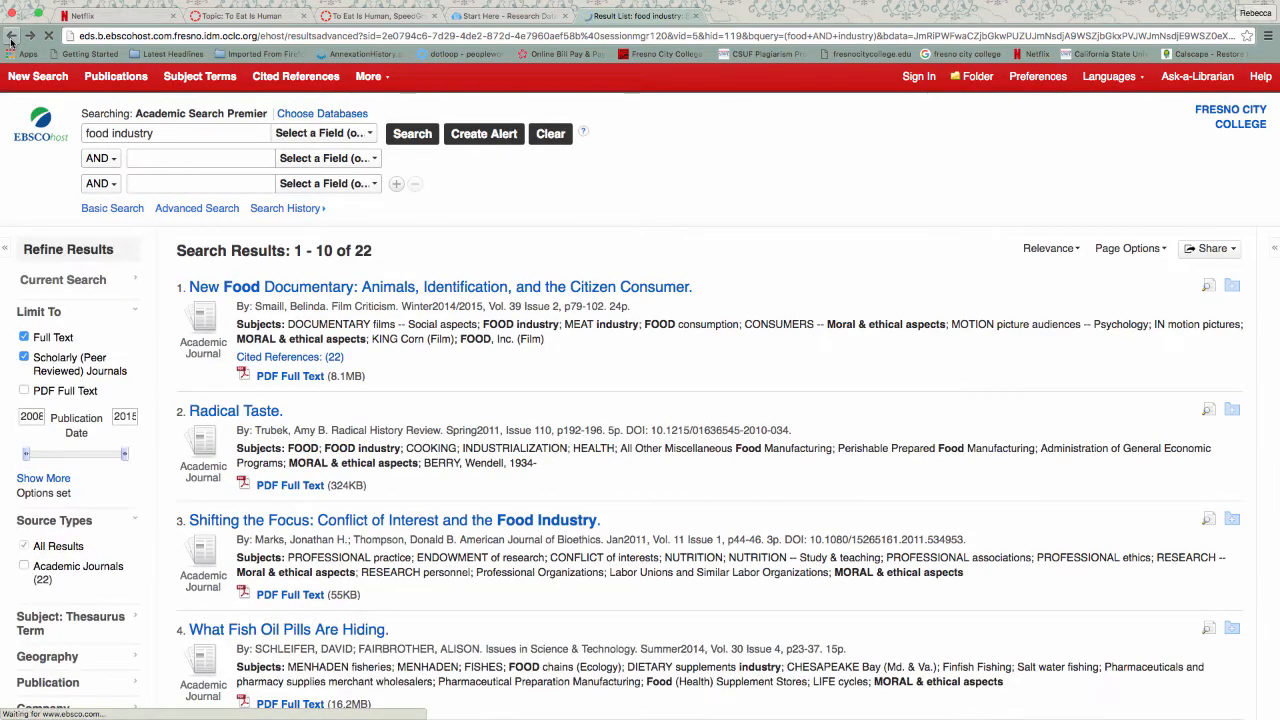
click(11, 37)
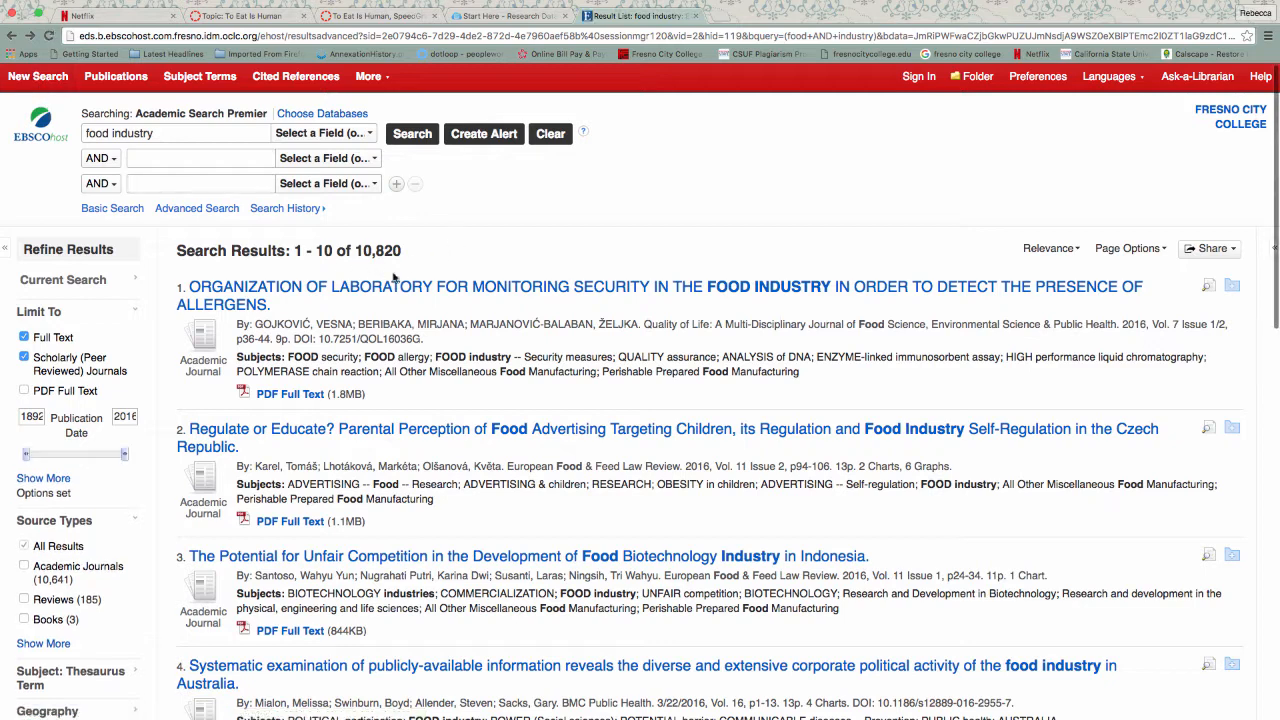
Step: Add "ethics" as a second AND search term and open the PDF full text of "Food ethics: a decision making tool for the food industry?"
click(152, 157)
text(e)
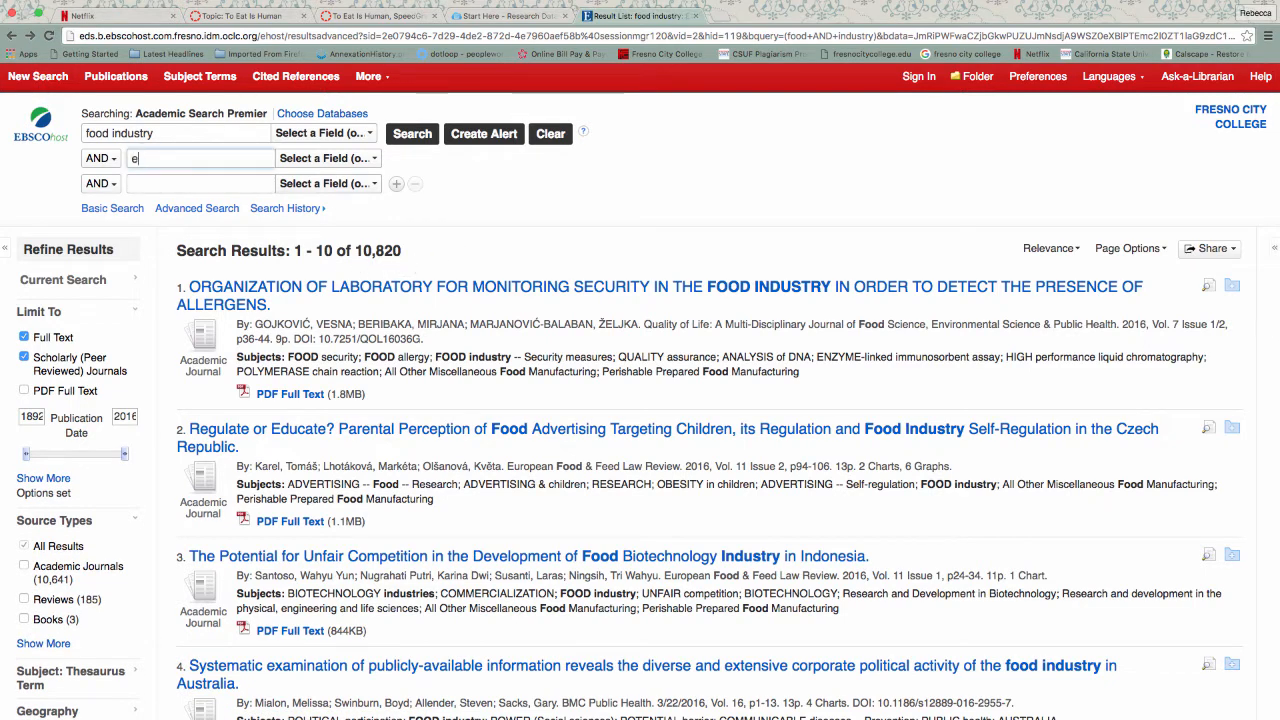
text(t)
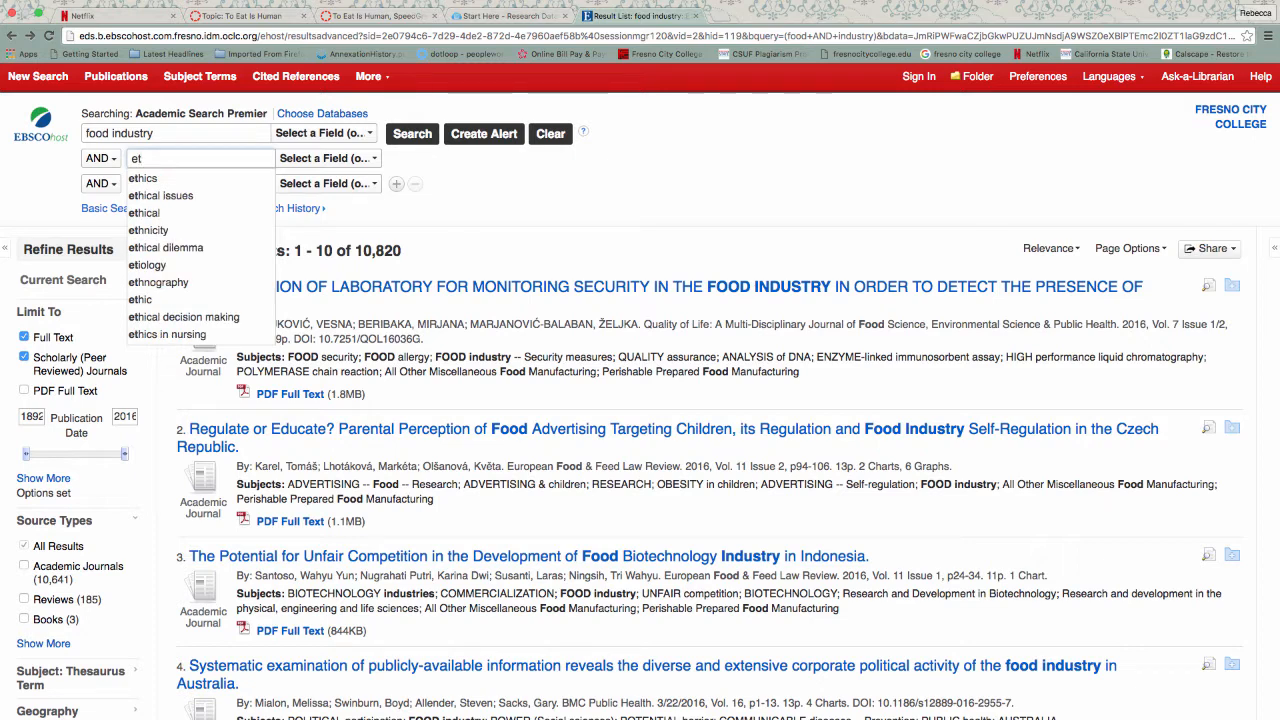
key(Down)
key(Return)
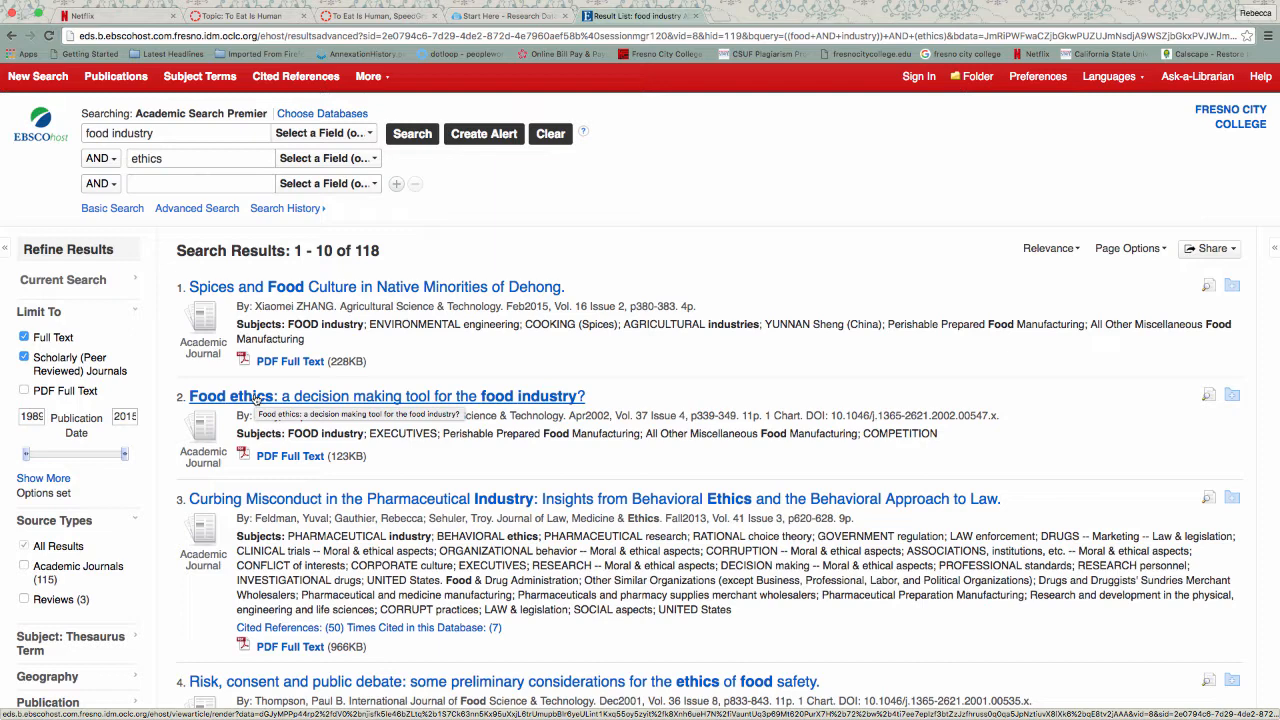
click(271, 459)
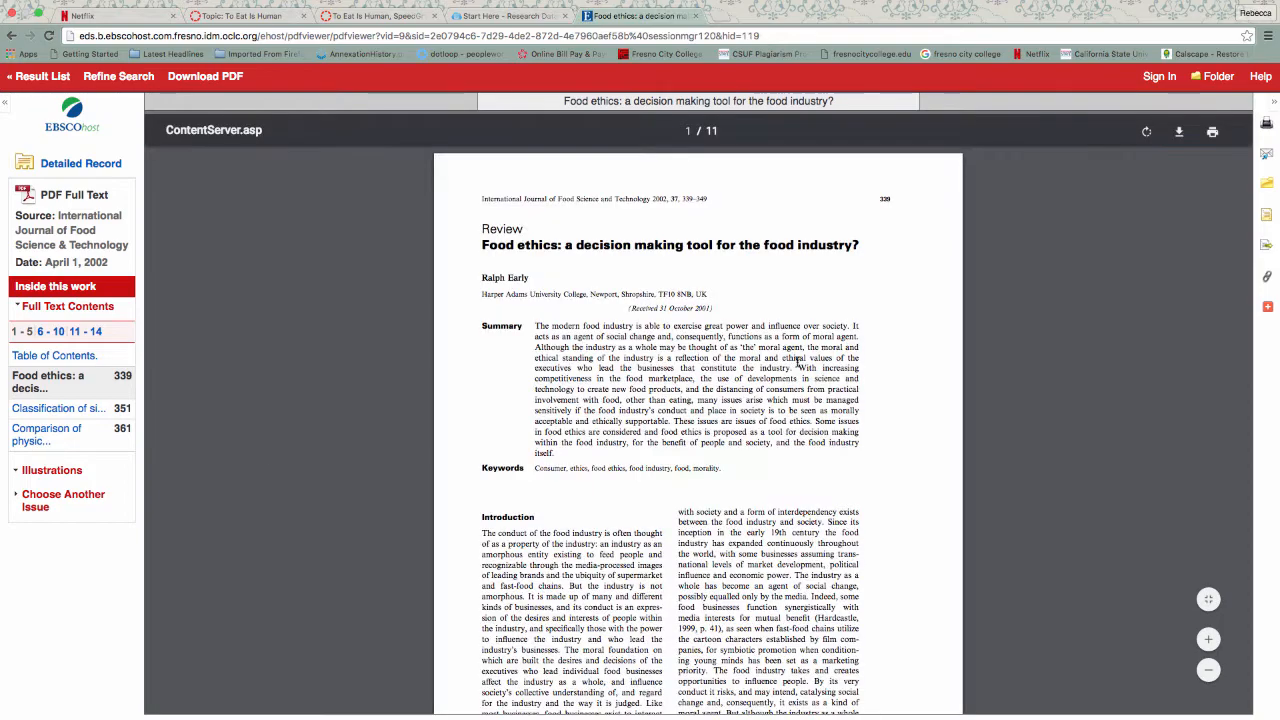
Step: Enlarge the article's PDF and read the summary, keywords and introduction on its first page
click(1208, 640)
click(1208, 640)
click(1208, 640)
click(1208, 640)
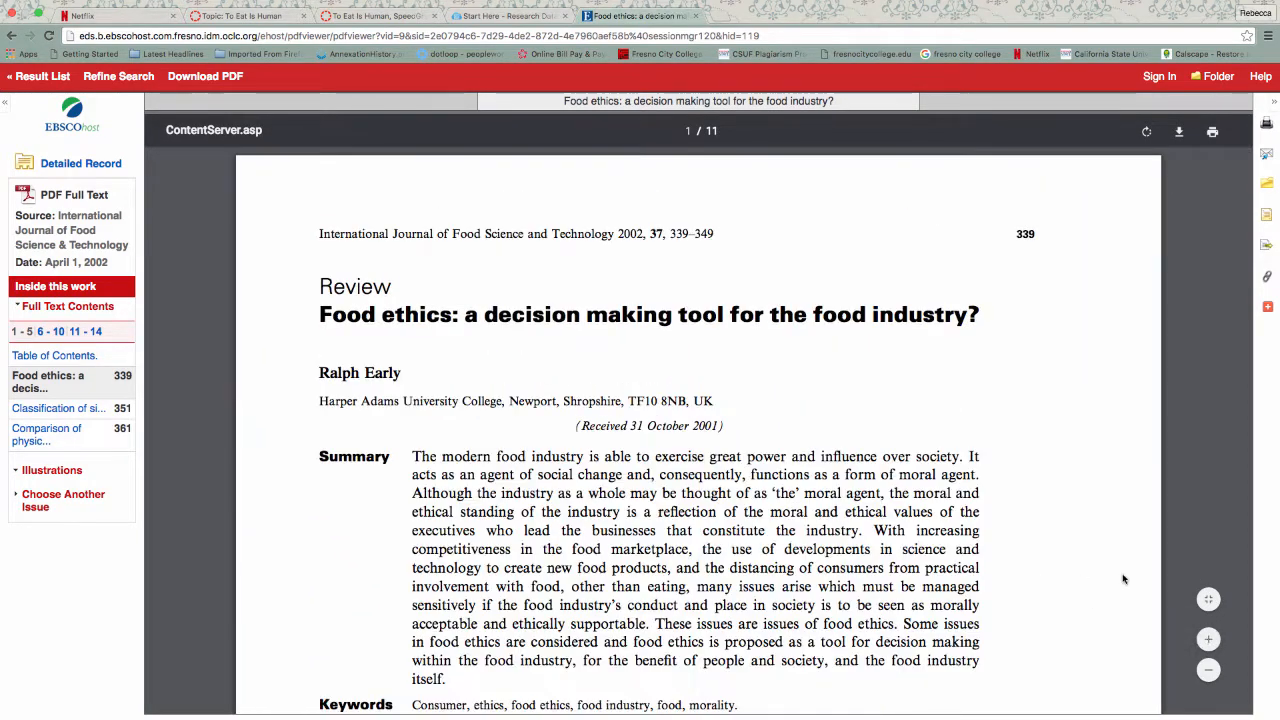
scroll(1123, 579, down, 3)
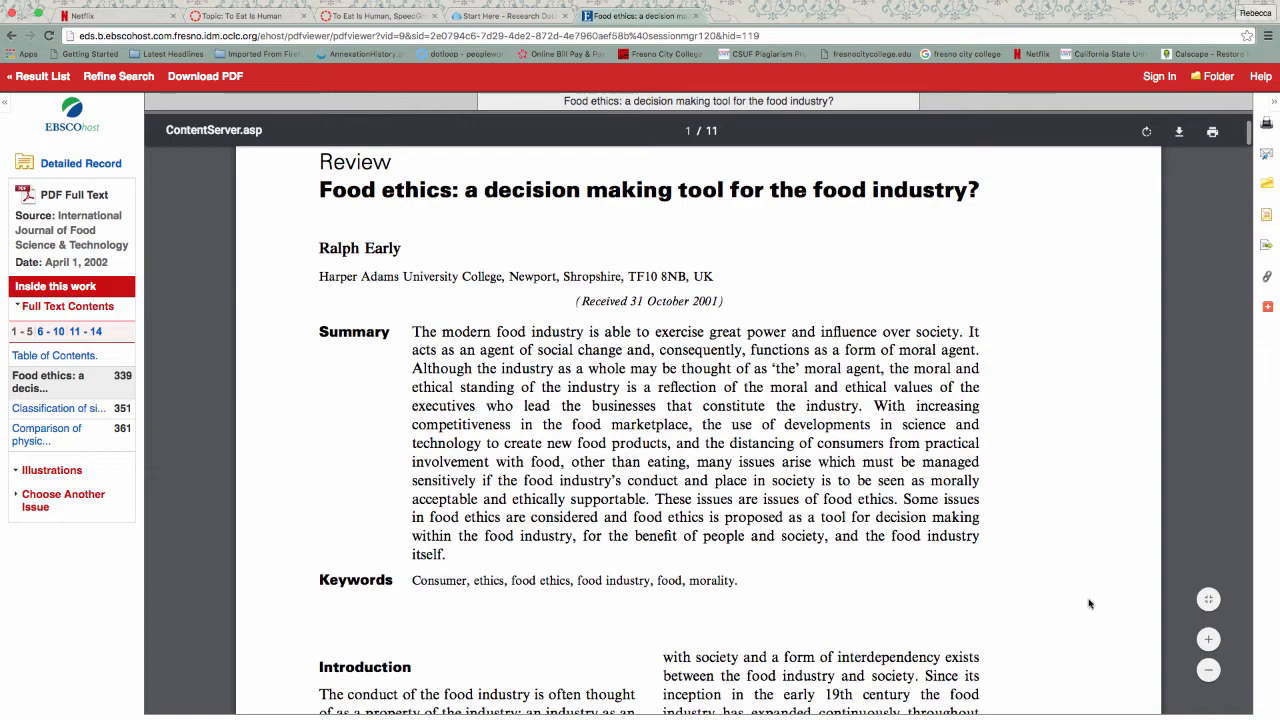
scroll(1090, 603, down, 2)
scroll(1090, 603, down, 4)
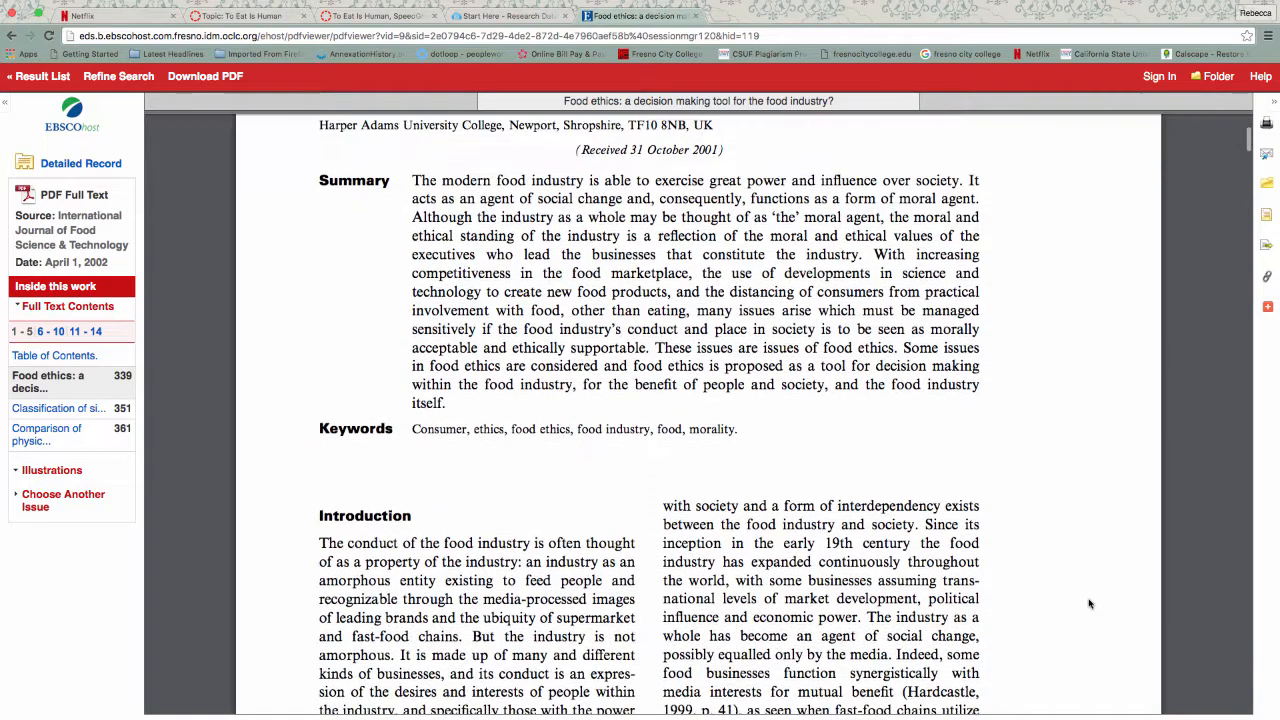
scroll(1090, 603, down, 4)
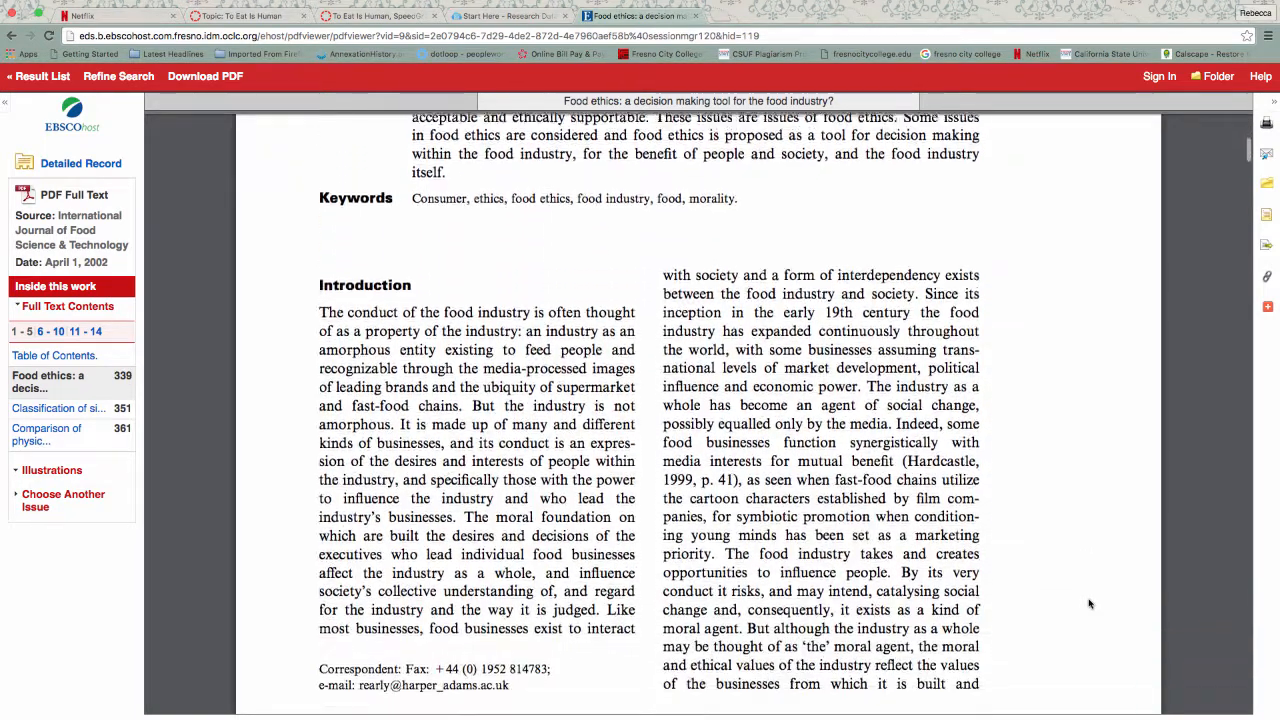
scroll(1090, 603, down, 1)
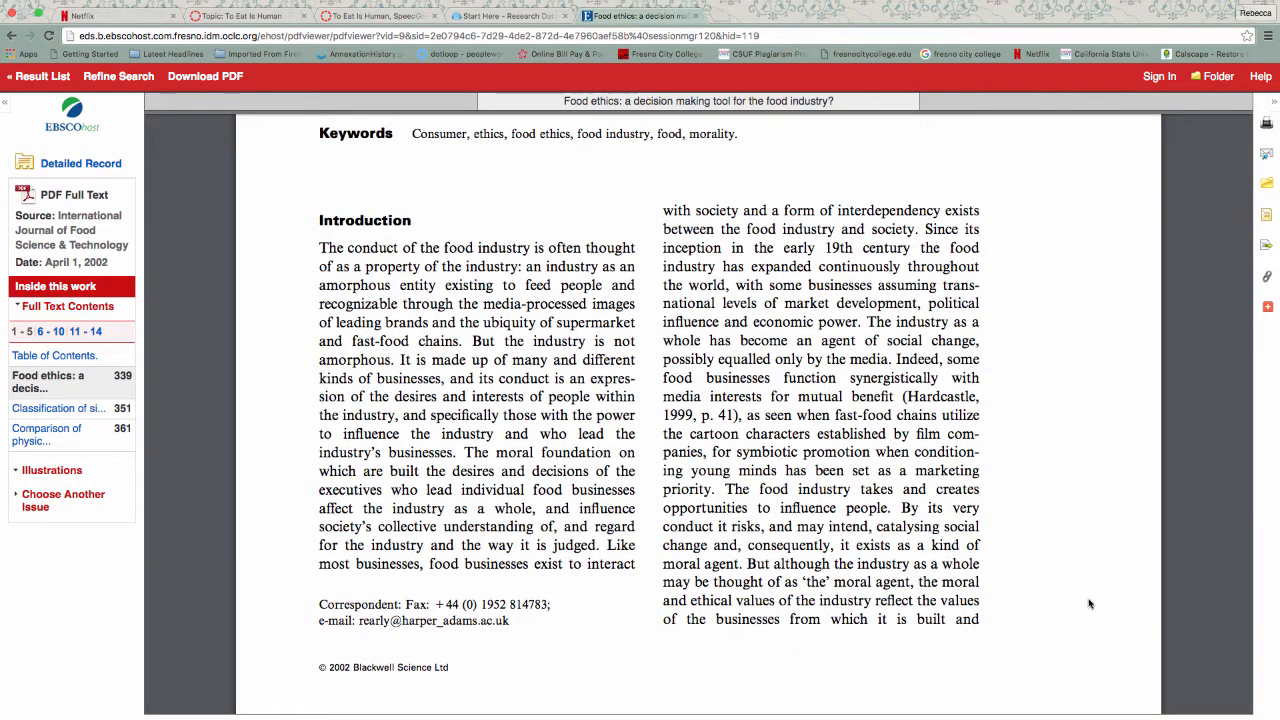
scroll(328, 230, down, 1)
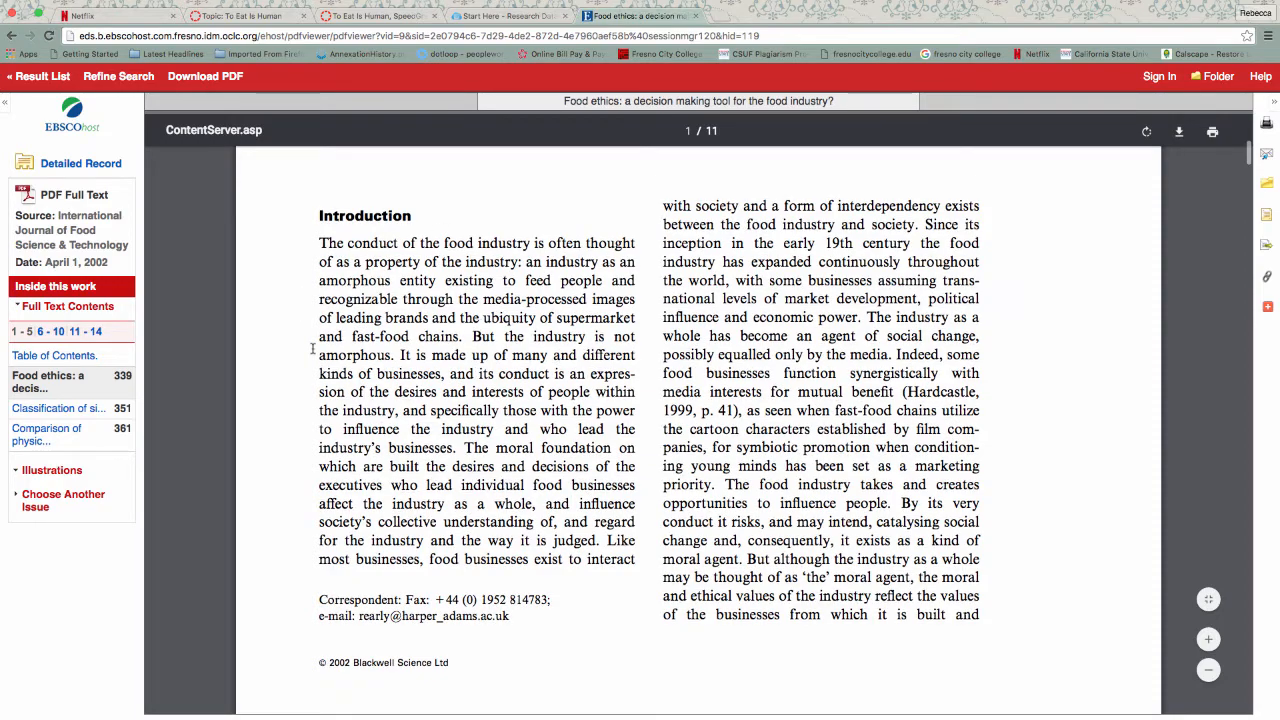
Step: Skim the article's following pages, including the section on the concept of food ethics, and return to the title page
scroll(745, 478, up, 1)
scroll(806, 489, down, 10)
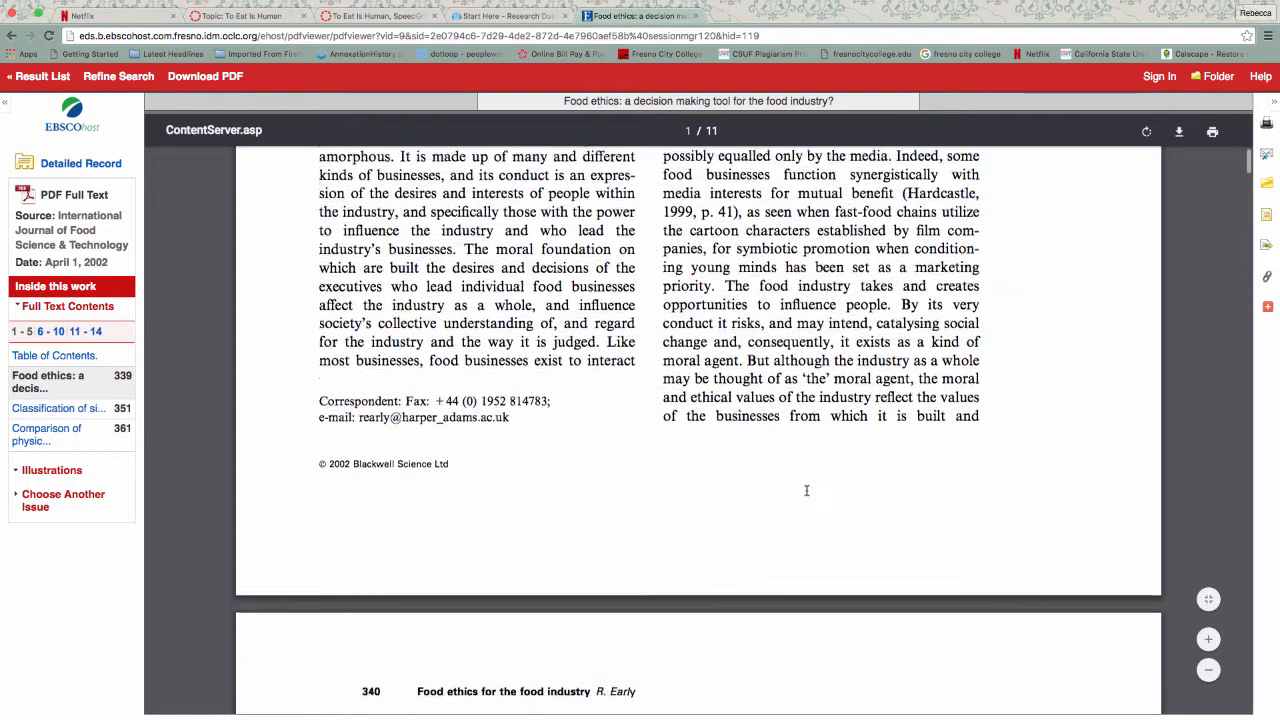
scroll(806, 489, down, 3)
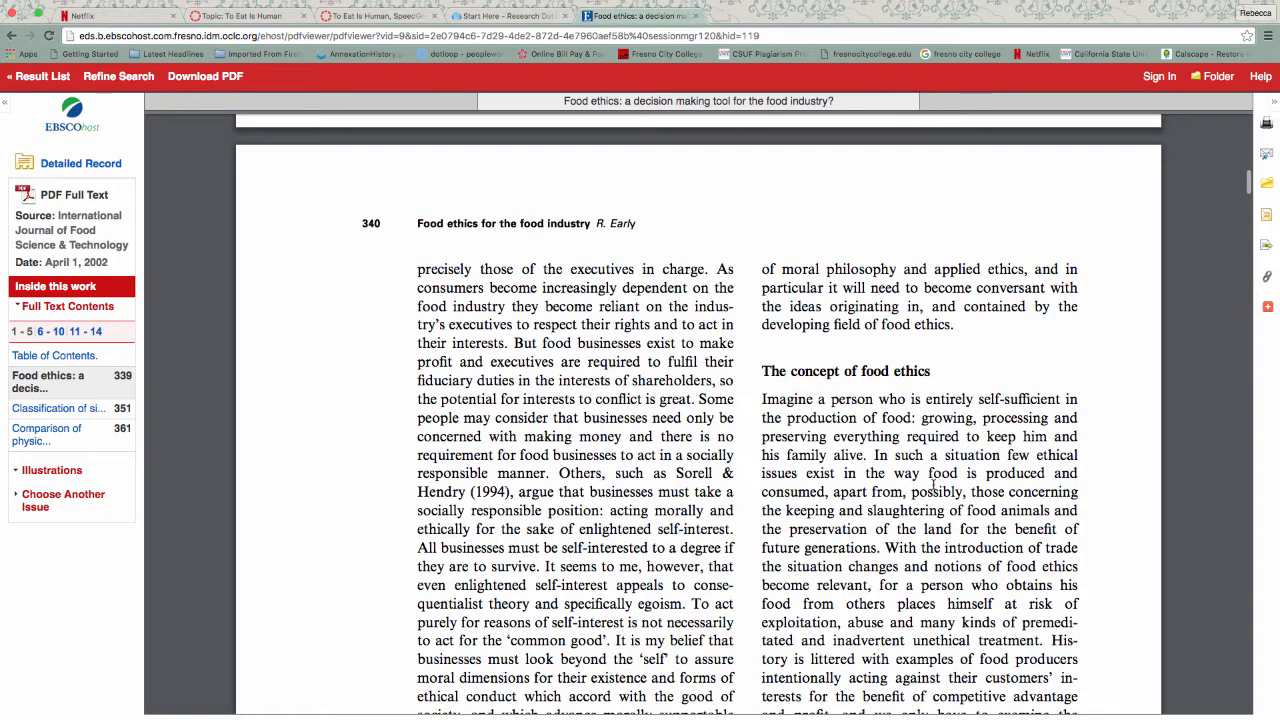
scroll(886, 512, down, 15)
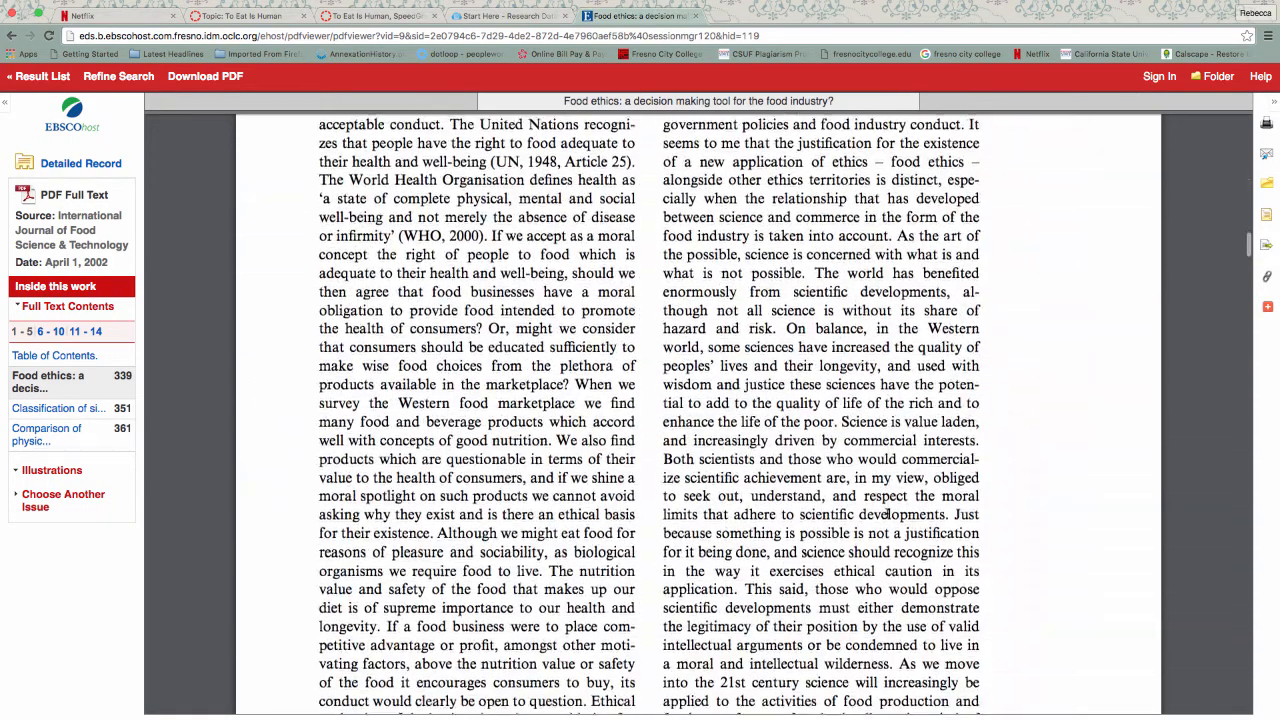
scroll(886, 512, up, 20)
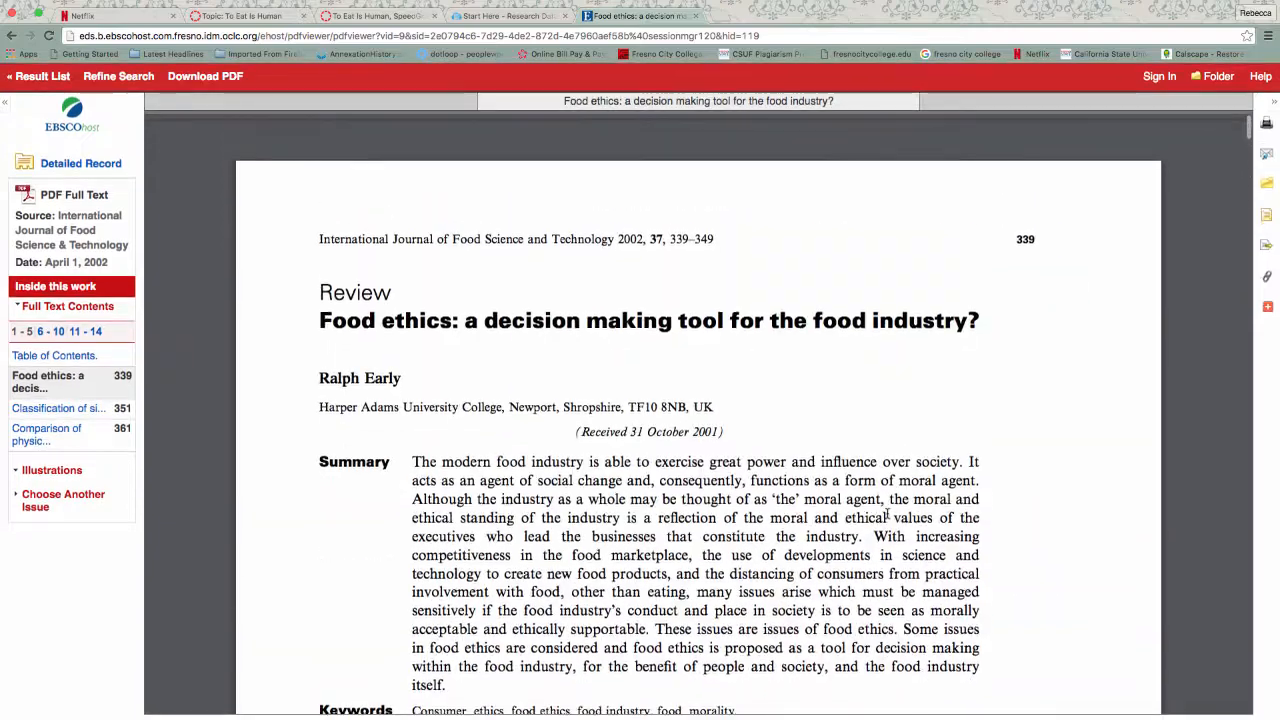
scroll(1136, 259, down, 1)
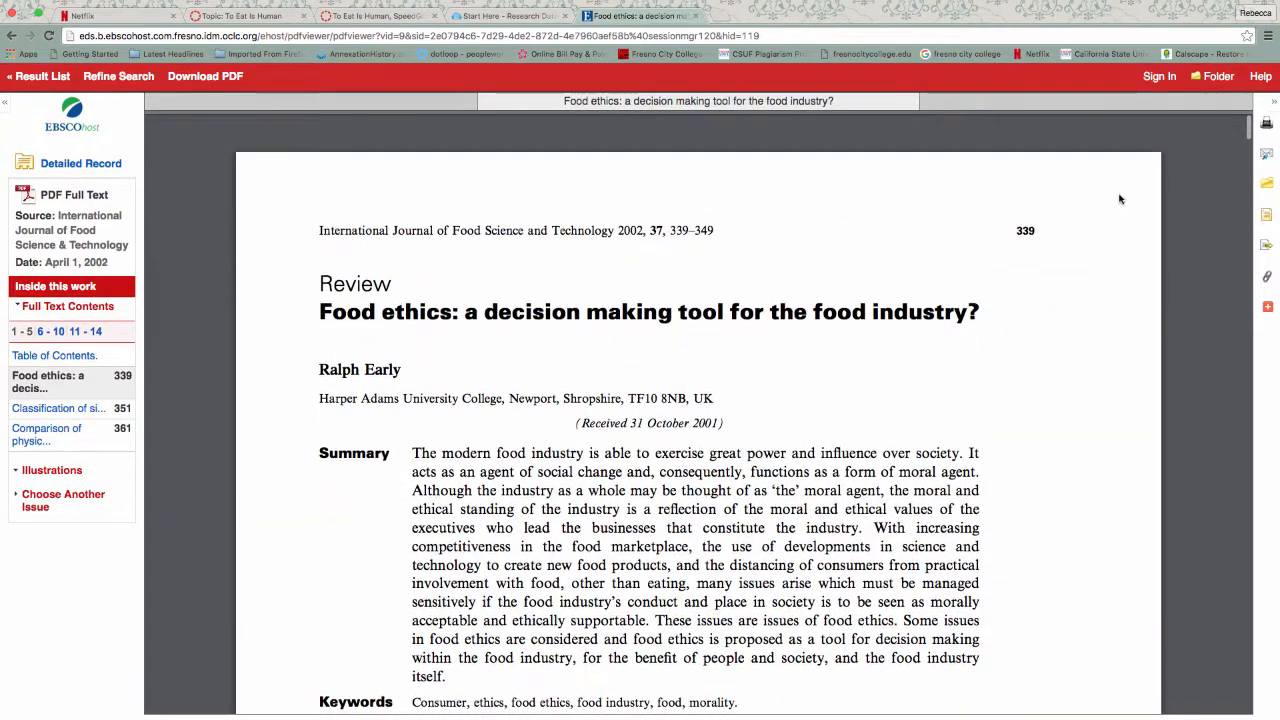
Step: Open the e-mail form for the article and set its citation format to MLA (Modern Language Assoc.)
click(1267, 158)
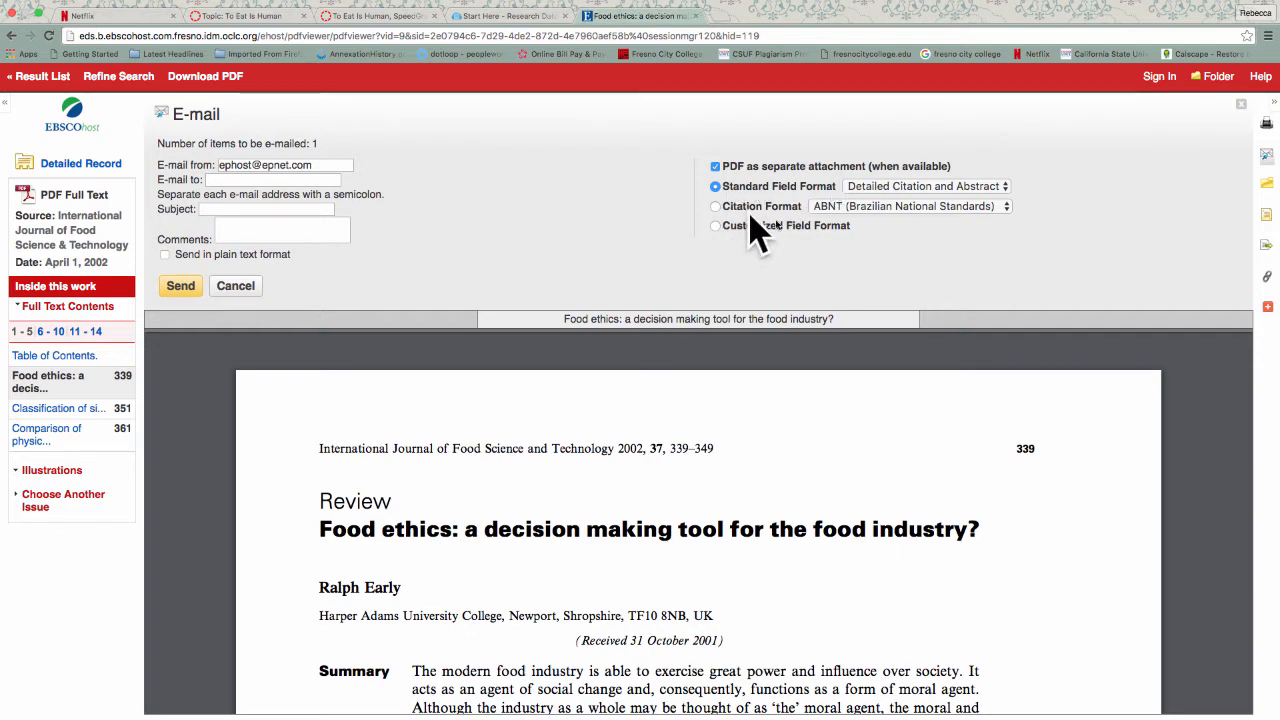
click(716, 207)
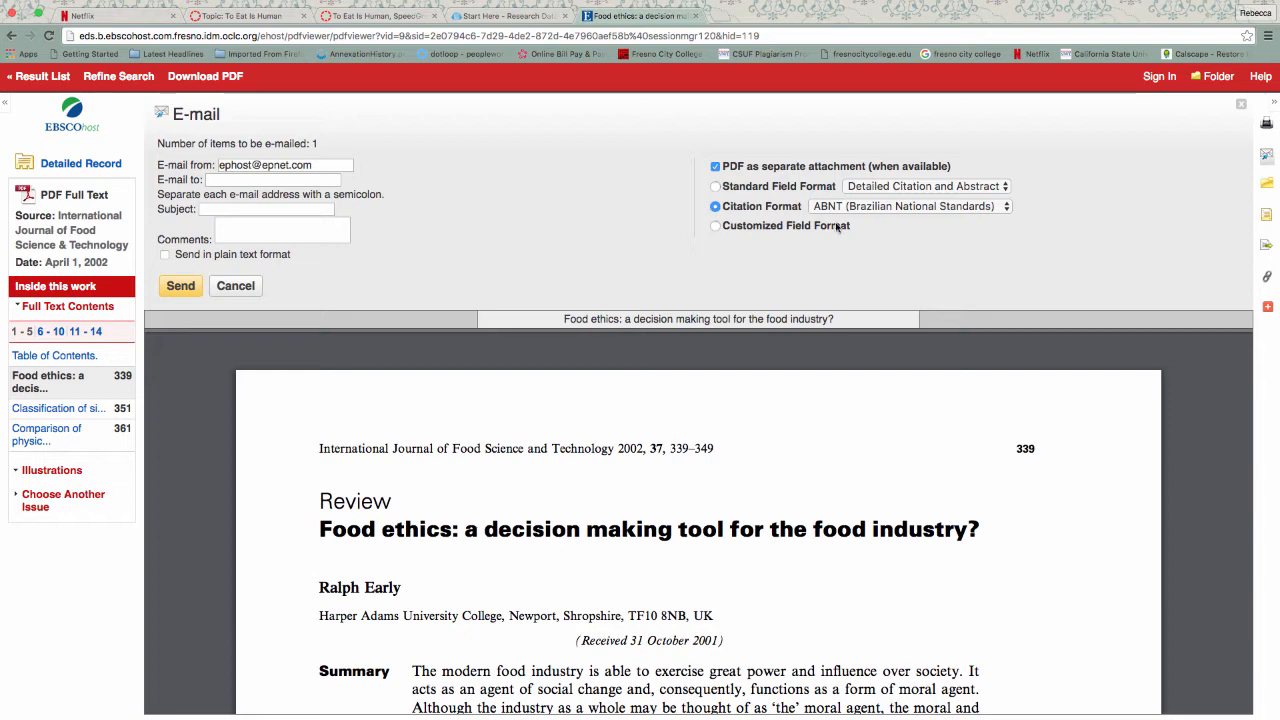
click(1008, 209)
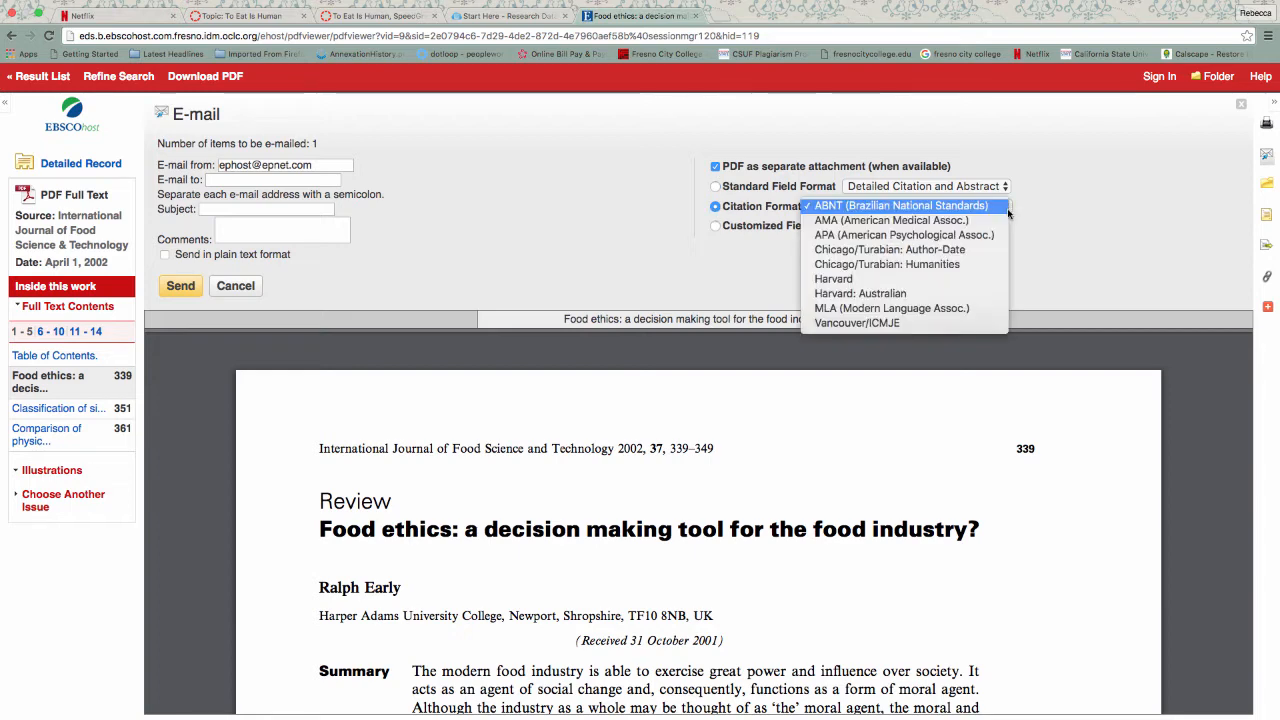
click(888, 309)
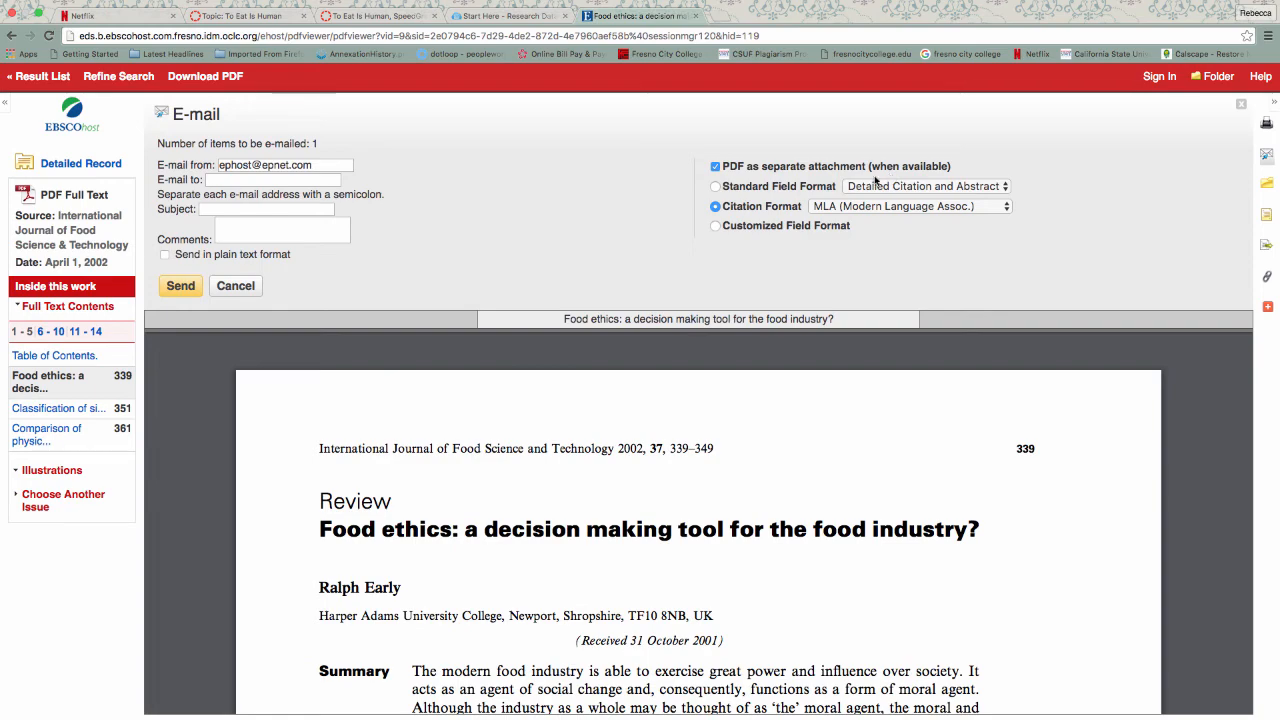
click(38, 14)
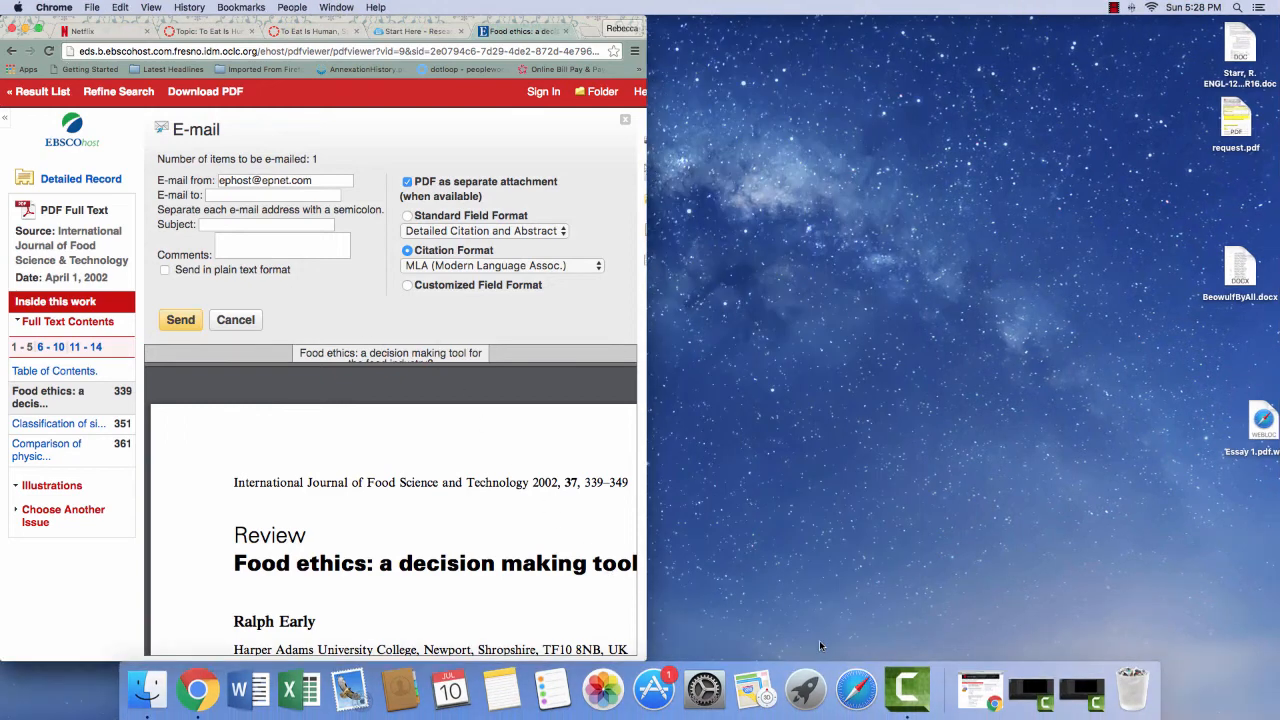
click(906, 690)
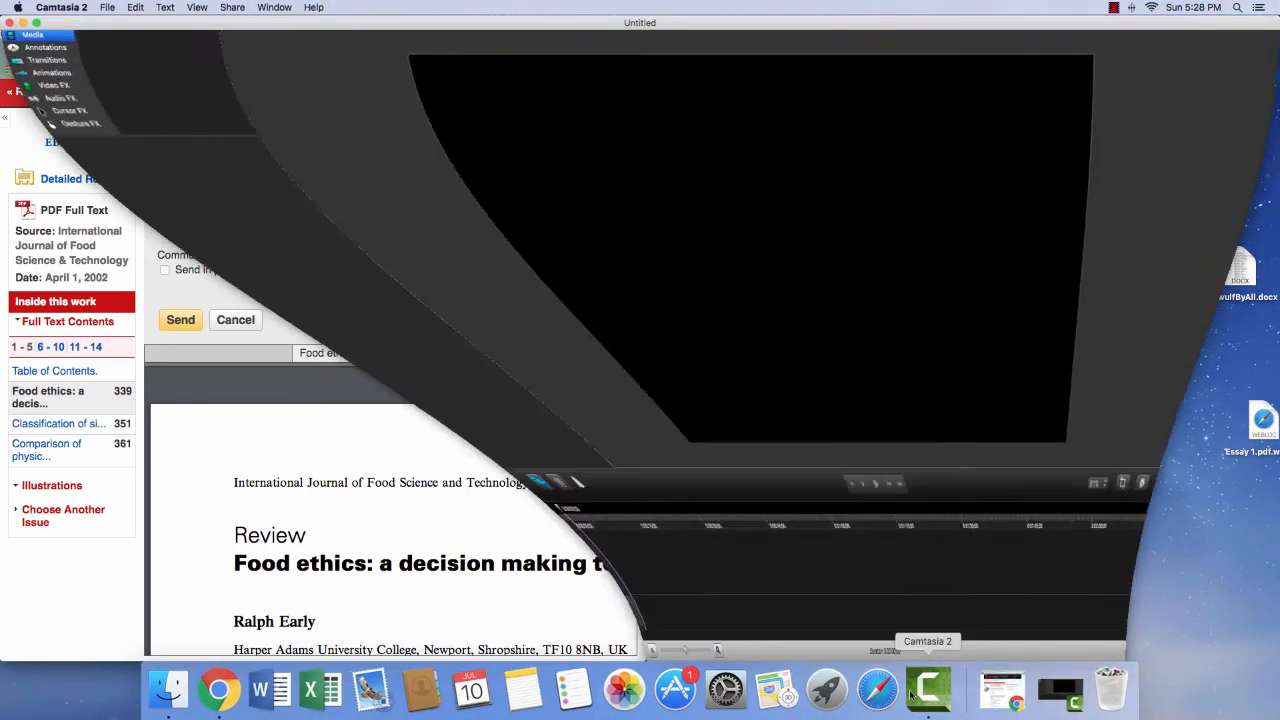